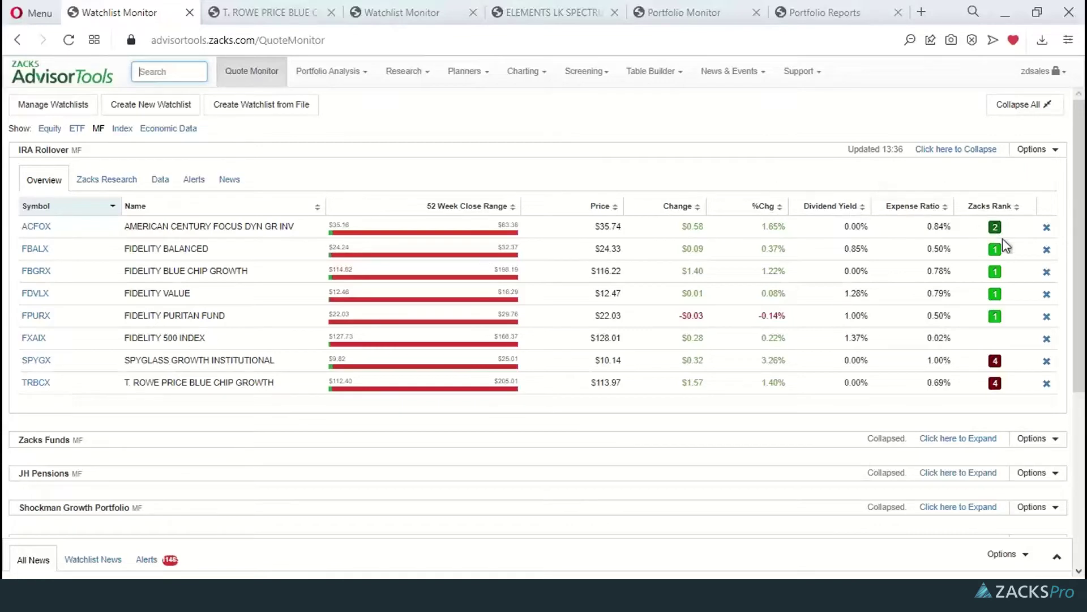
{"action": "mouse_move", "coordinate": [1000, 213]}
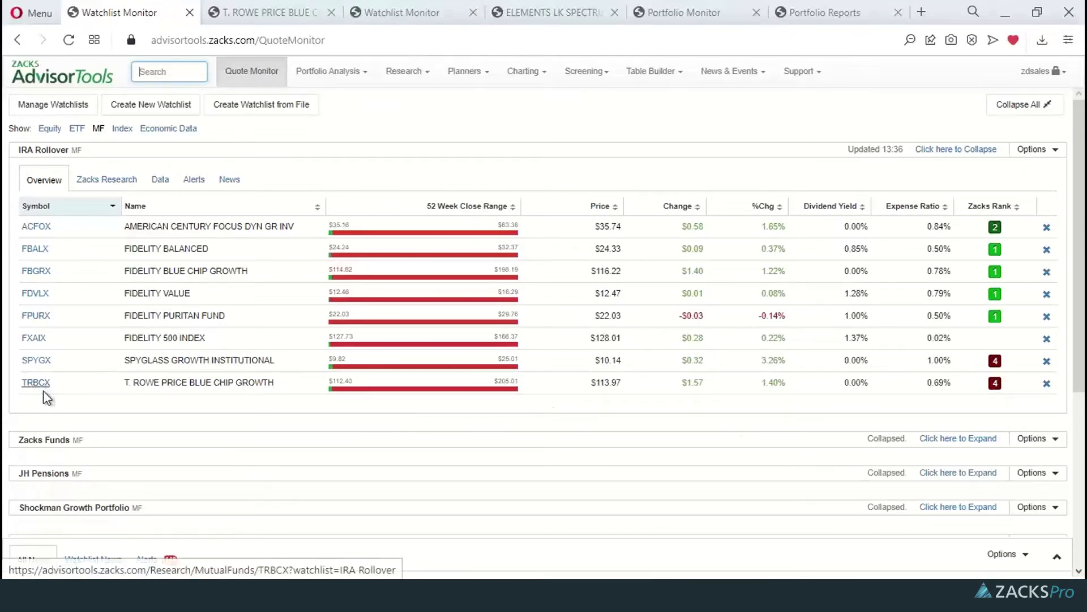
{"action": "left_click", "coordinate": [160, 76]}
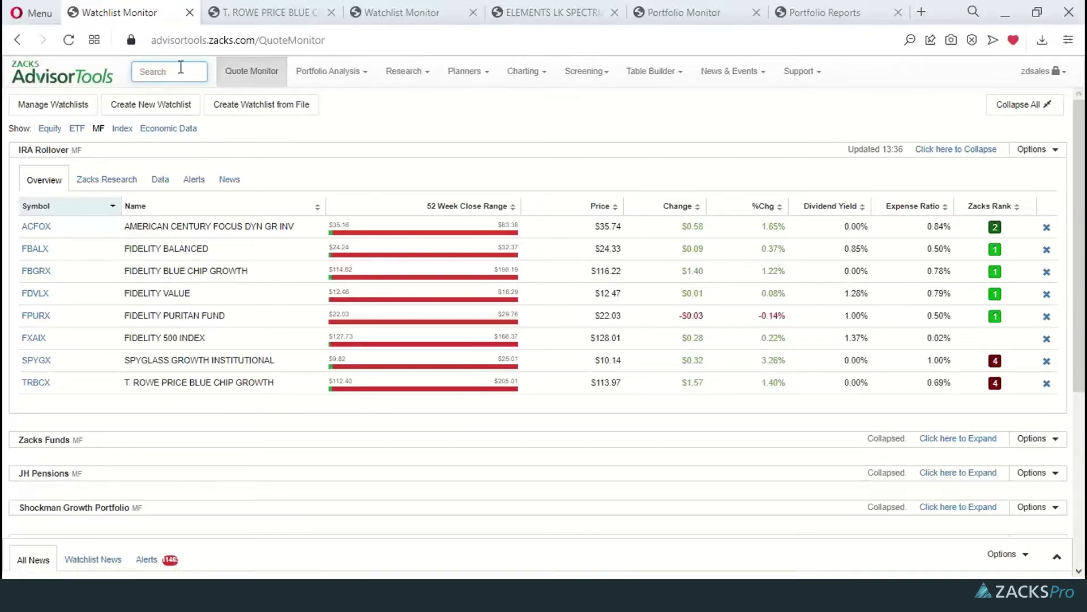
{"action": "left_click", "coordinate": [255, 11]}
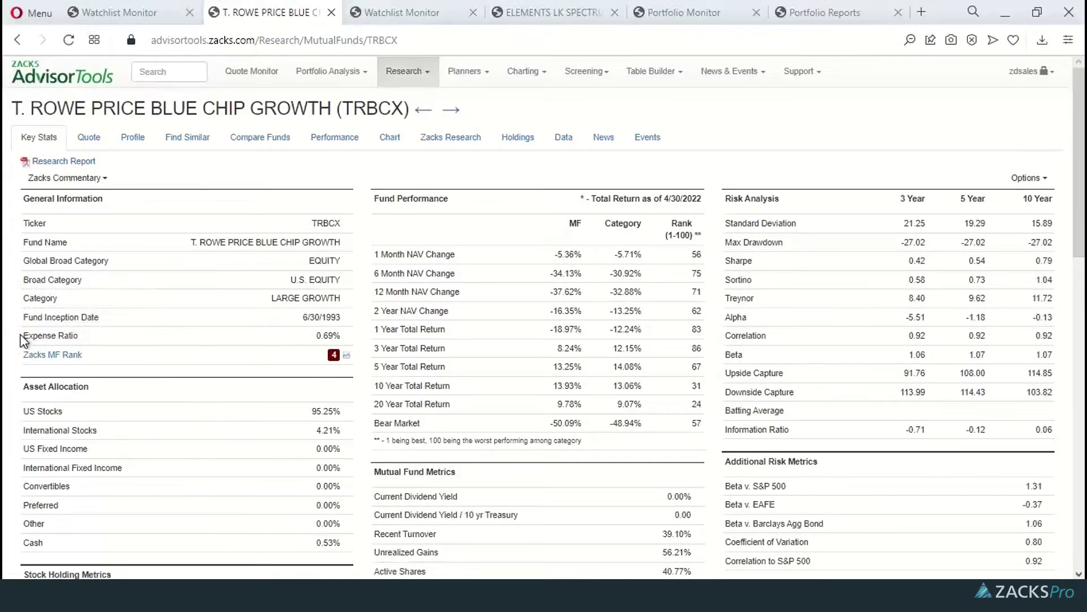
Highlight TRBCX's Expense Ratio, Fund Performance and Risk Analysis headings, then open Compare Funds.
{"action": "left_click_drag", "start_coordinate": [24, 336], "coordinate": [82, 340]}
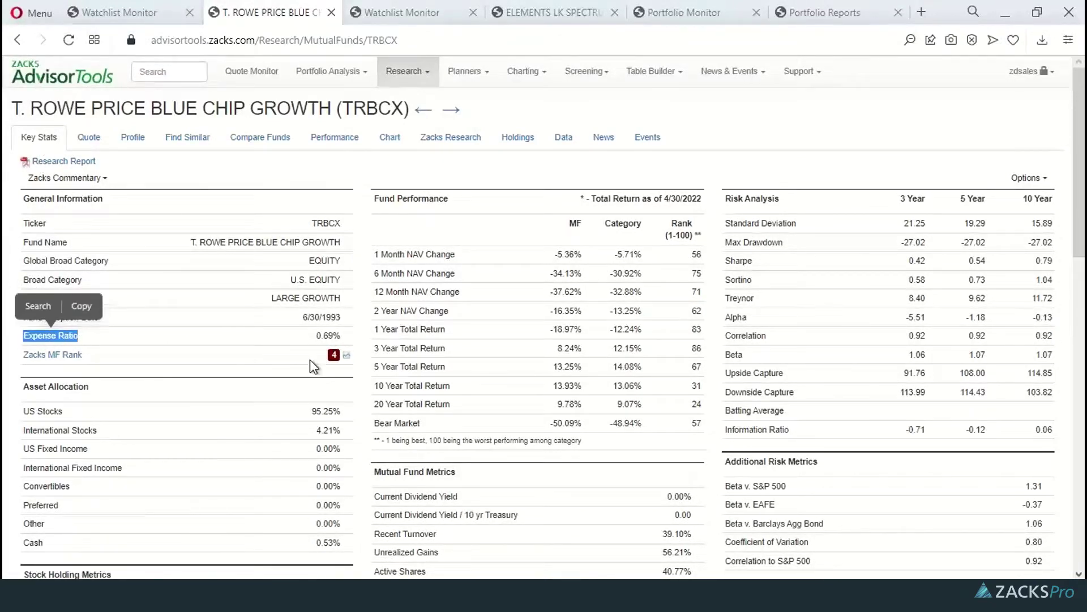
{"action": "left_click_drag", "start_coordinate": [374, 198], "coordinate": [444, 199]}
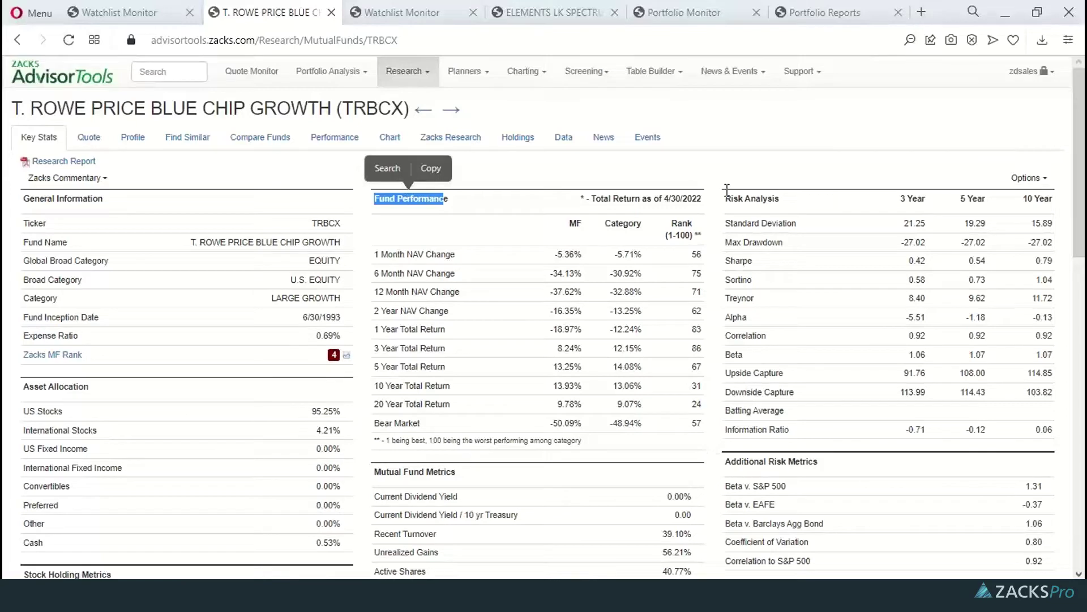
{"action": "left_click_drag", "start_coordinate": [724, 197], "coordinate": [788, 206]}
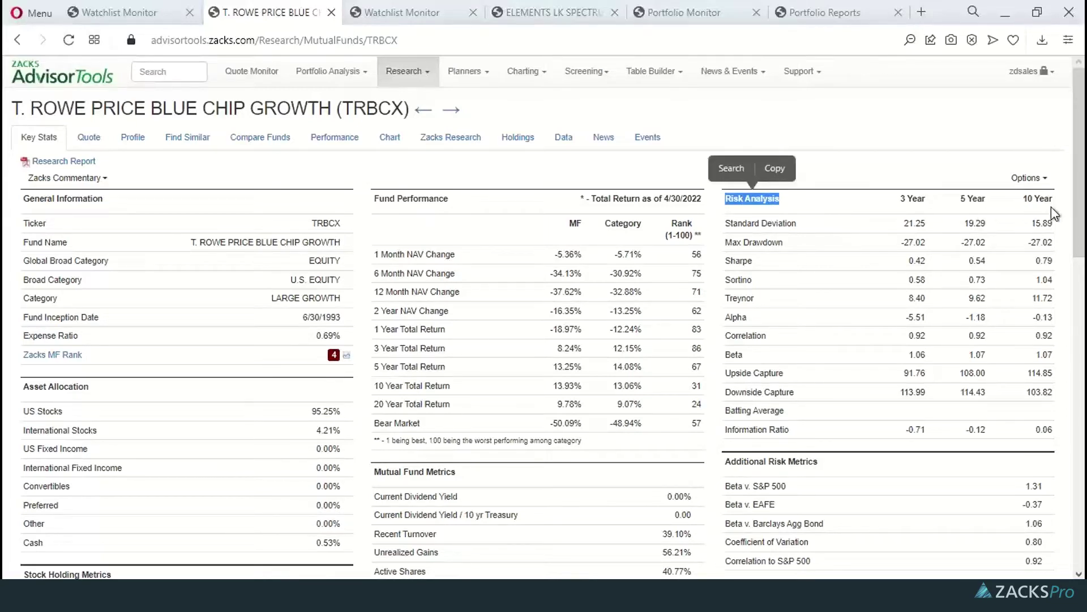
{"action": "left_click", "coordinate": [709, 126]}
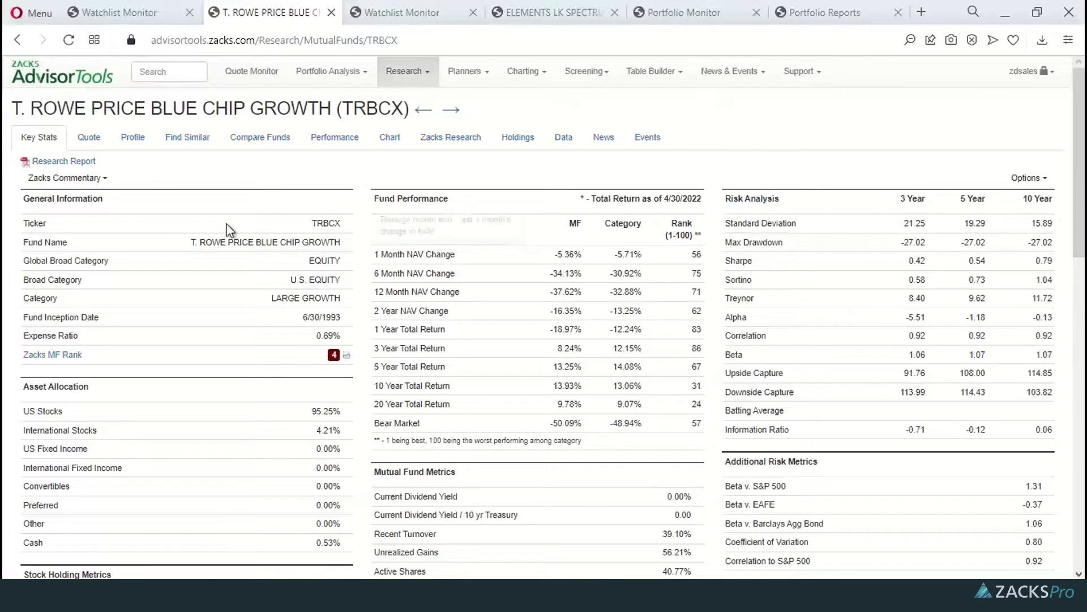
{"action": "left_click", "coordinate": [258, 143]}
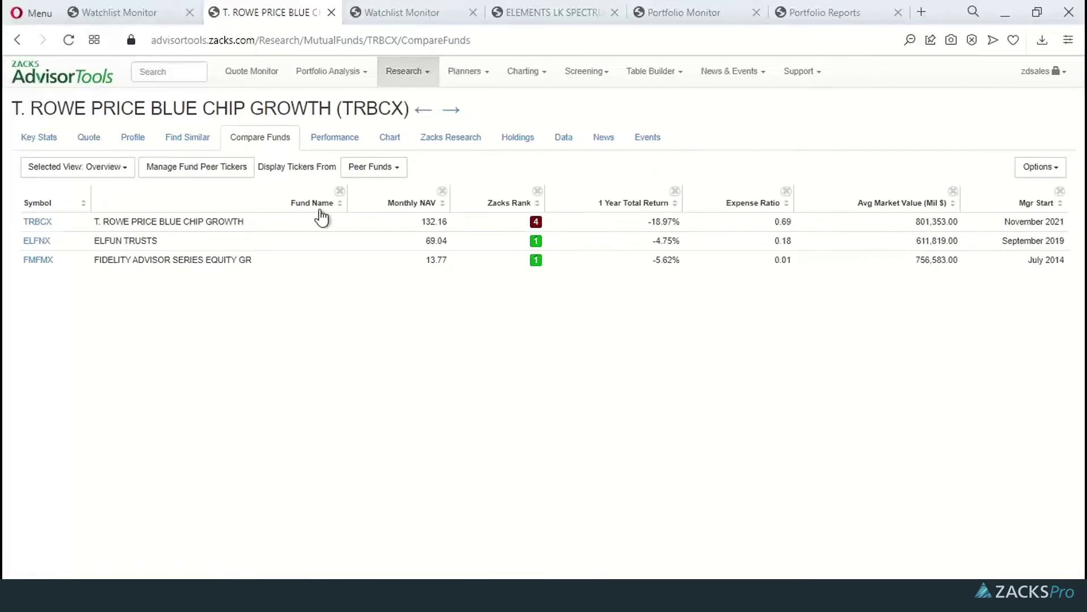
Compare TRBCX against the IRA Rollover watchlist, sorting by Expense Ratio, Avg Market Value and 1 Year Total Return.
{"action": "left_click", "coordinate": [373, 165]}
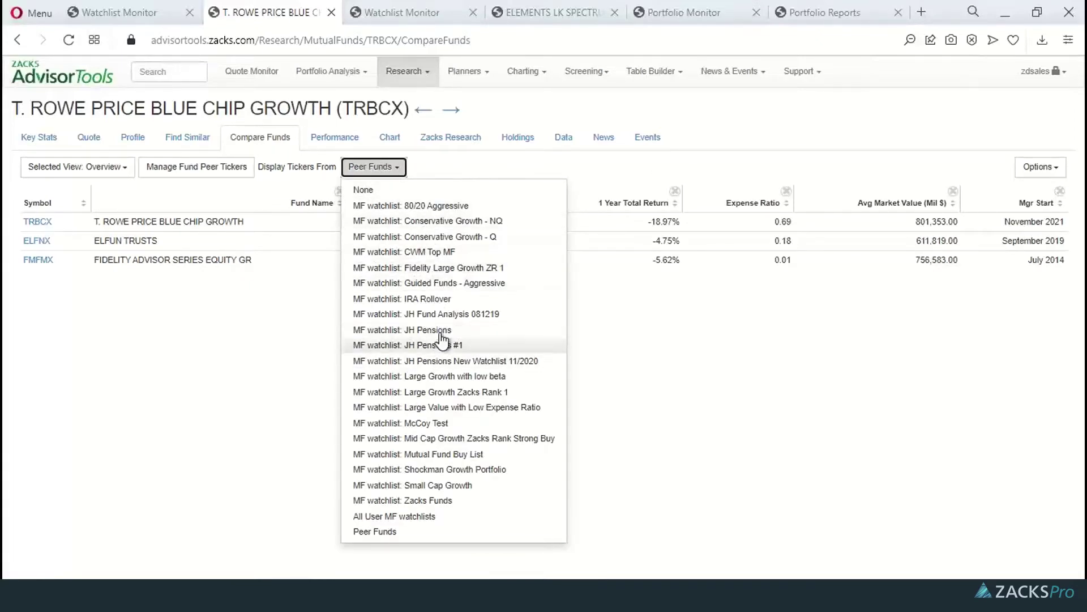
{"action": "left_click", "coordinate": [440, 298]}
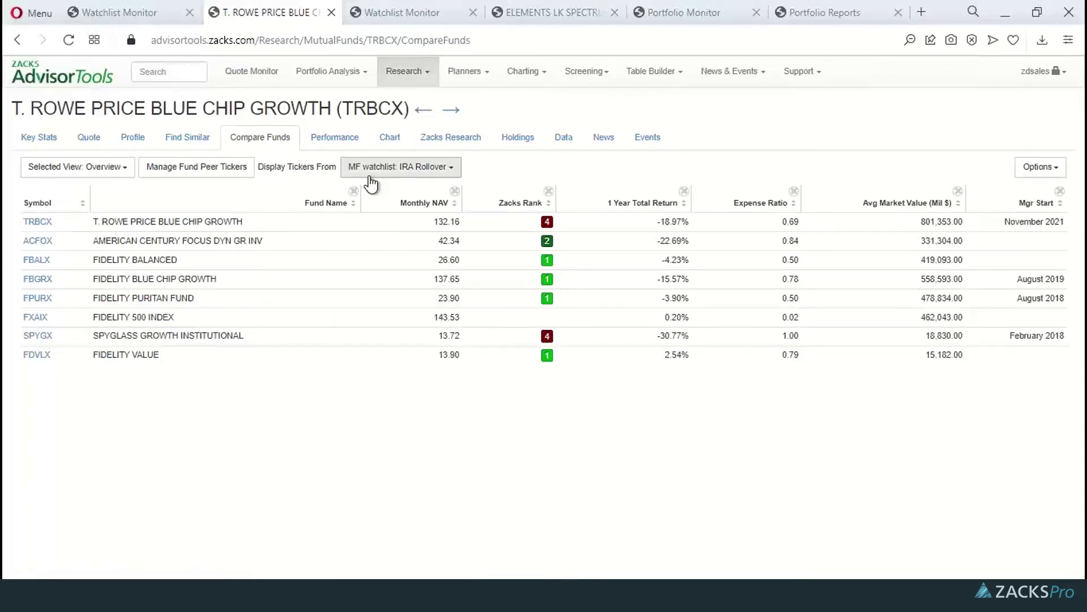
{"action": "left_click", "coordinate": [684, 213]}
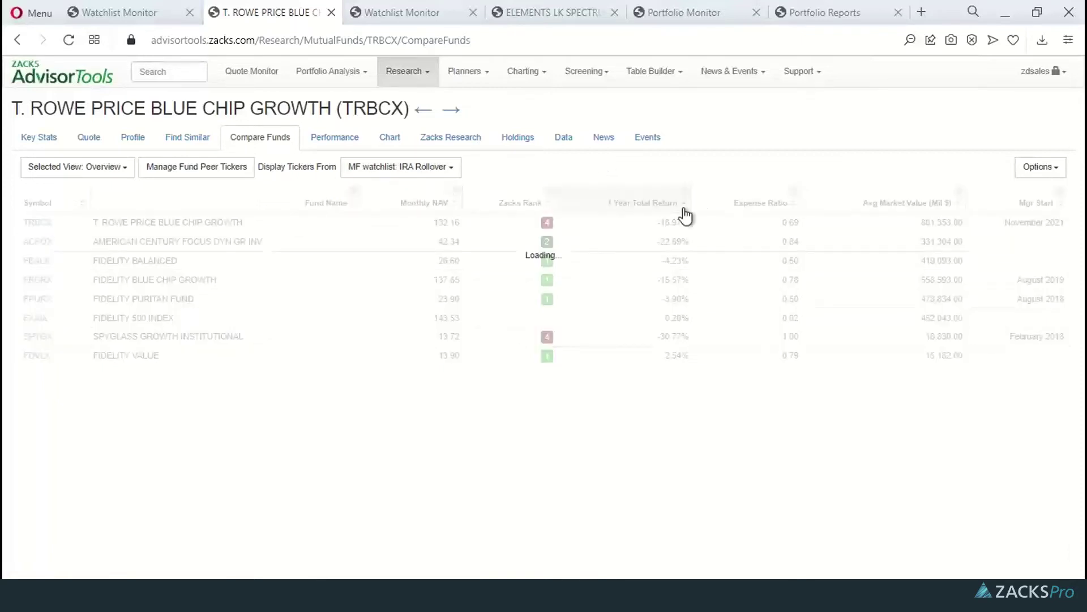
{"action": "left_click", "coordinate": [790, 206]}
{"action": "left_click", "coordinate": [930, 205]}
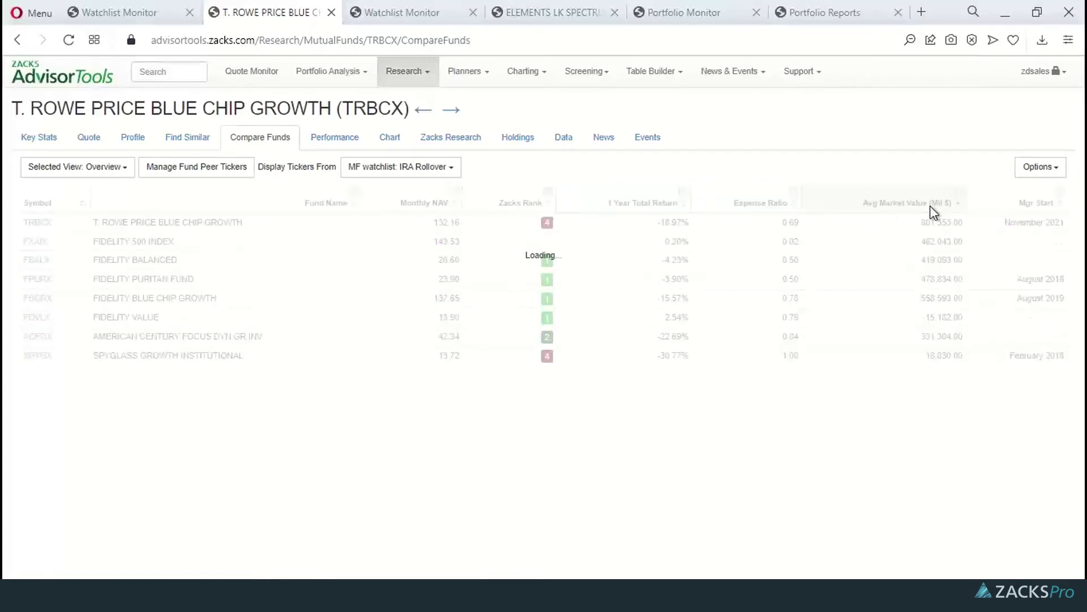
{"action": "left_click", "coordinate": [635, 203]}
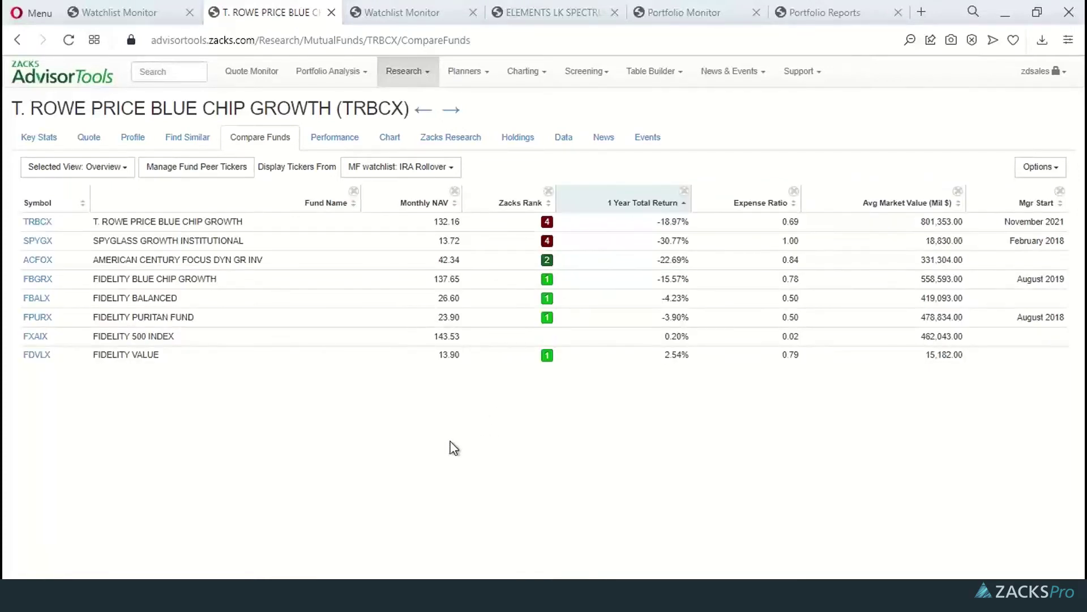
Switch the comparison back to Peer Funds and bring up TRBCX's peer ticker list.
{"action": "left_click", "coordinate": [437, 169]}
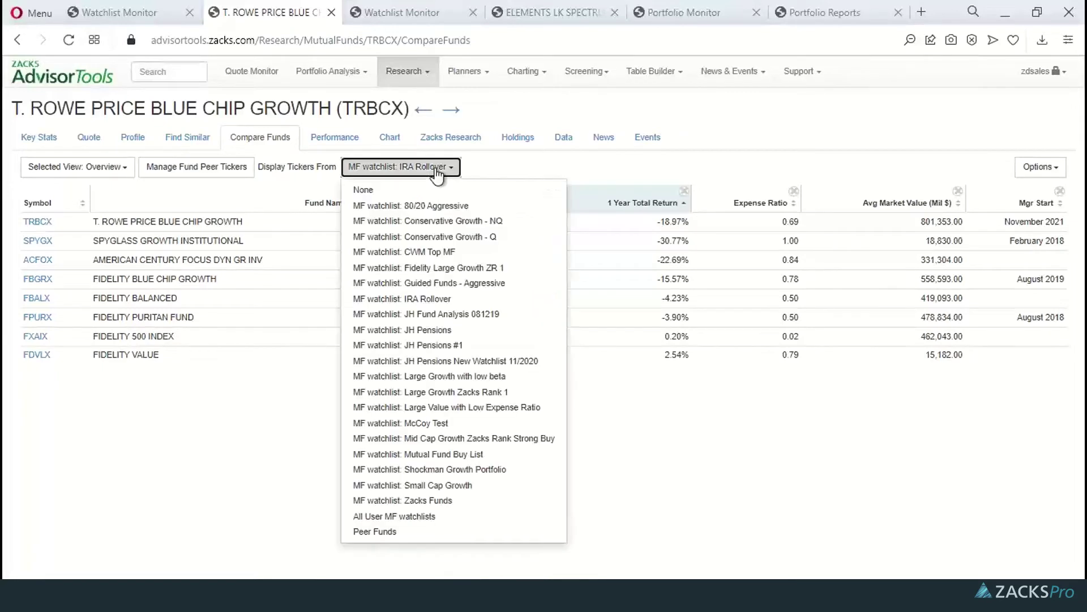
{"action": "left_click", "coordinate": [387, 532]}
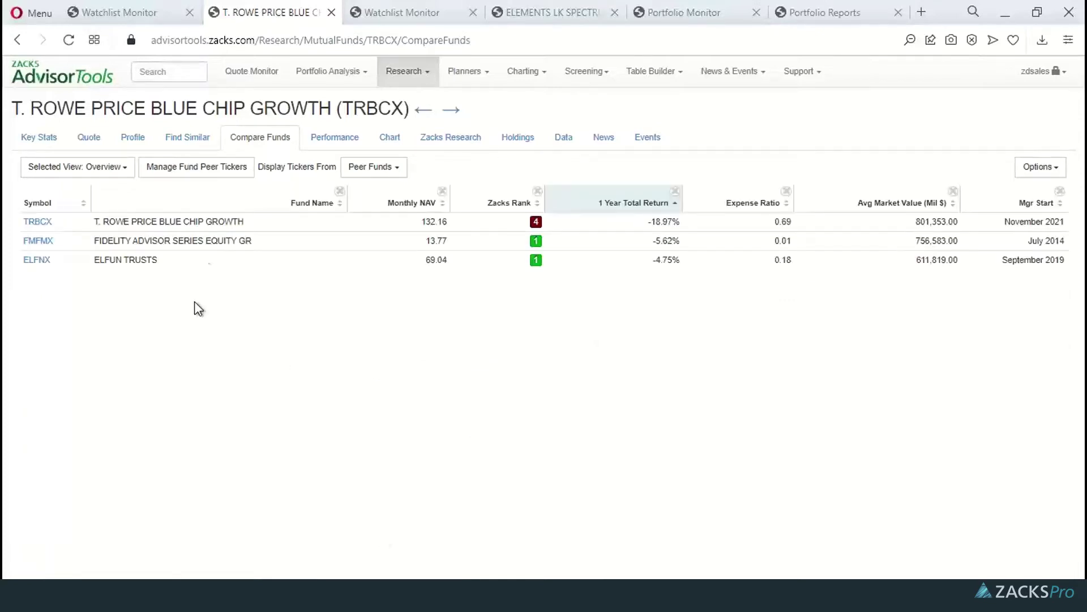
{"action": "left_click", "coordinate": [207, 190]}
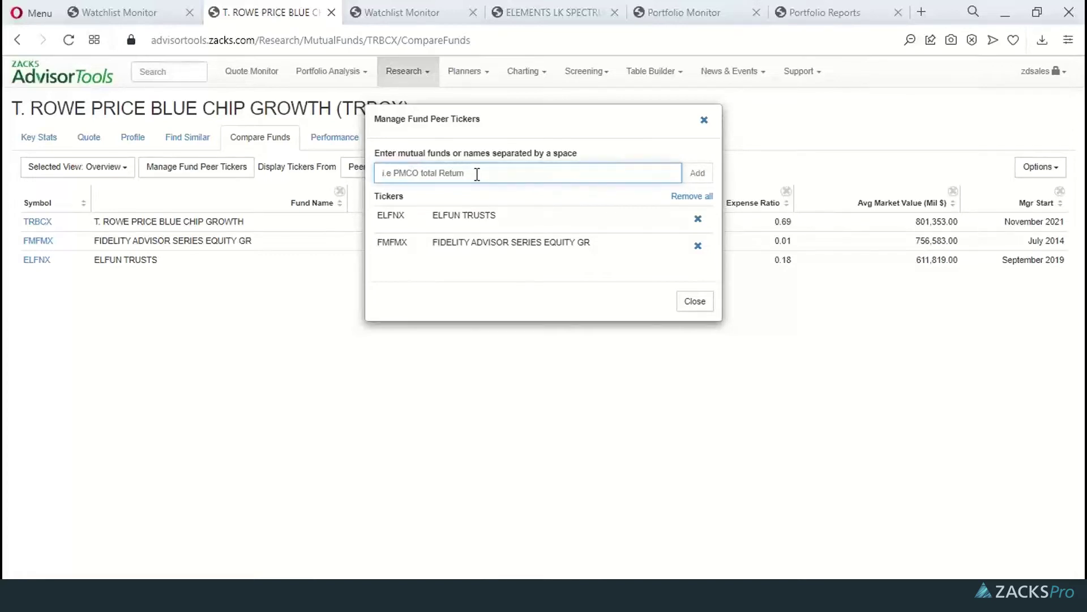
Add VWUAX to TRBCX's peer fund tickers and close the peer list.
{"action": "type", "text": "v"}
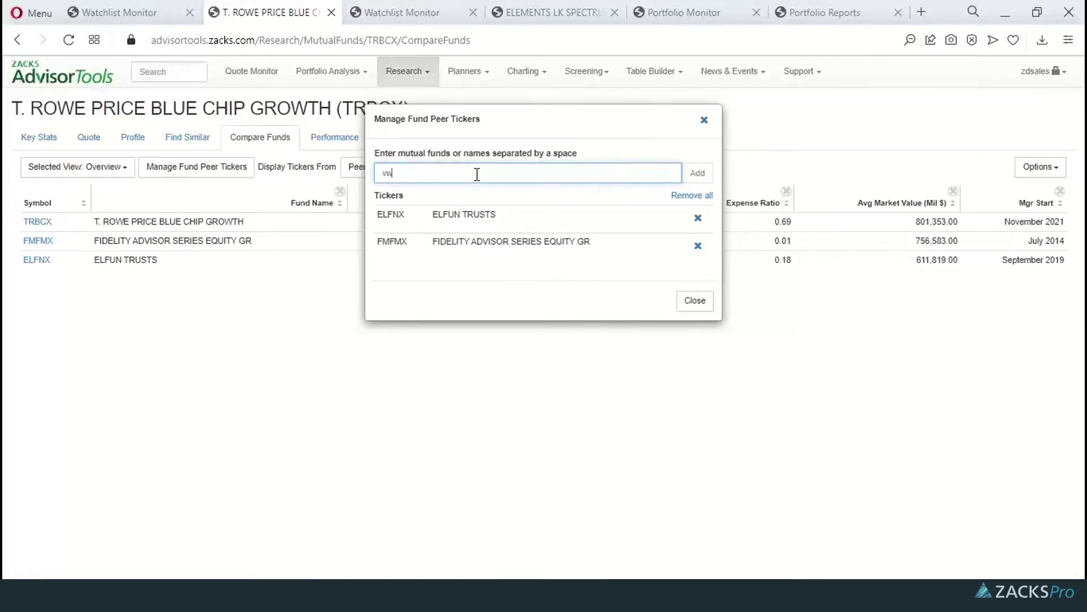
{"action": "type", "text": "wuax"}
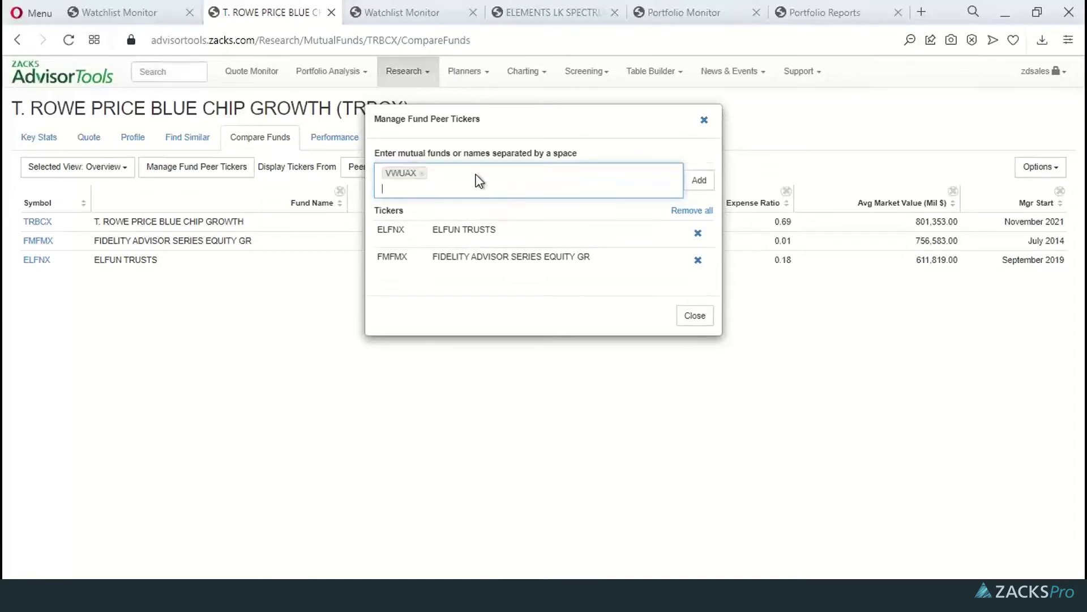
{"action": "left_click", "coordinate": [698, 174]}
{"action": "left_click", "coordinate": [690, 339]}
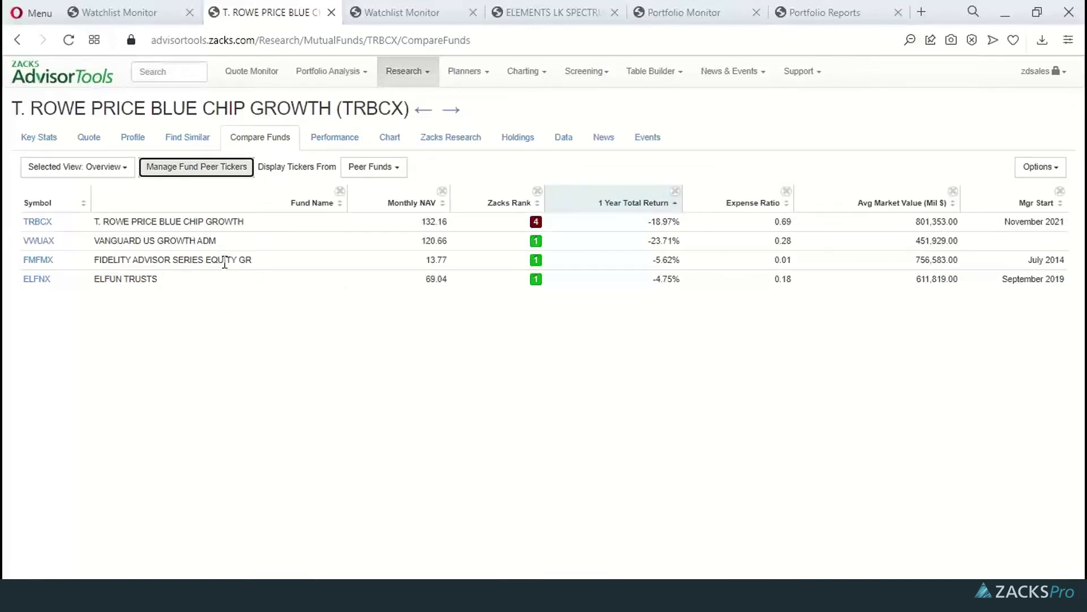
View the TRBCX comparison in the Performance view, then the Risk Factors view.
{"action": "left_click", "coordinate": [113, 173]}
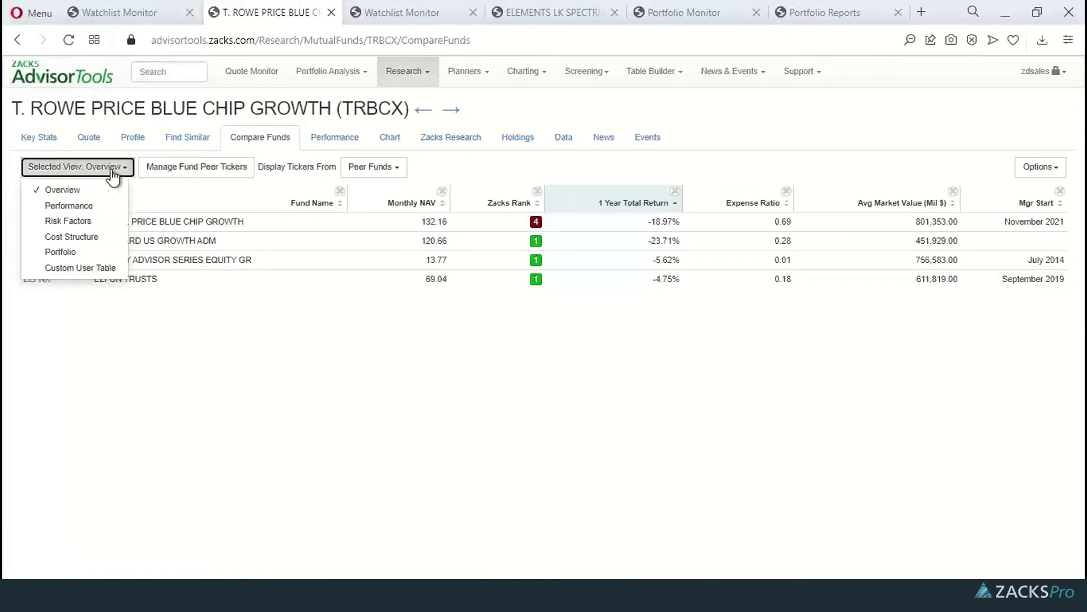
{"action": "left_click", "coordinate": [77, 206]}
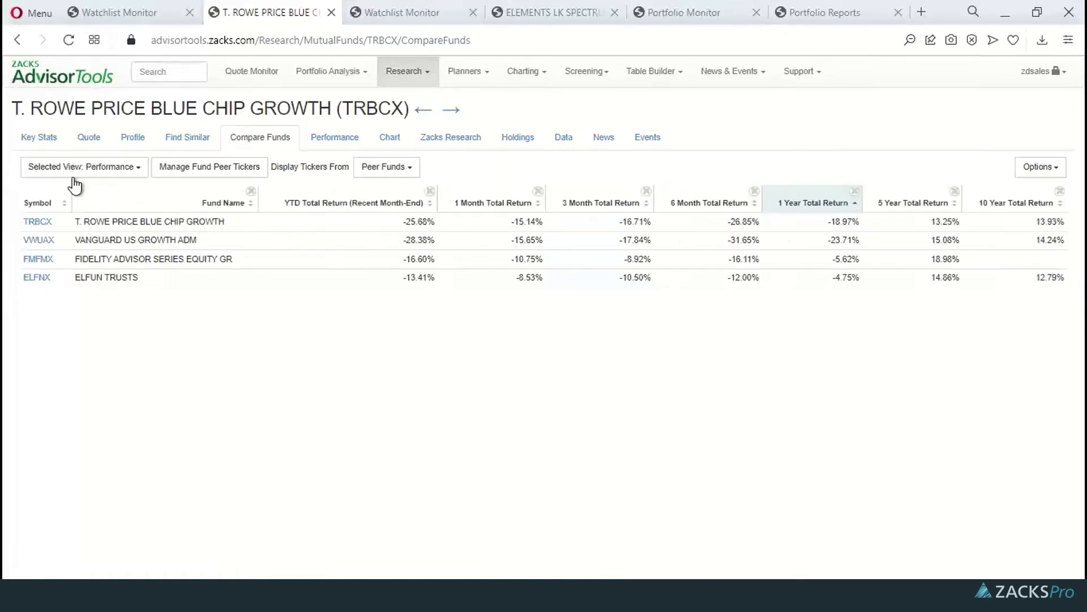
{"action": "left_click", "coordinate": [74, 168]}
{"action": "left_click", "coordinate": [59, 221]}
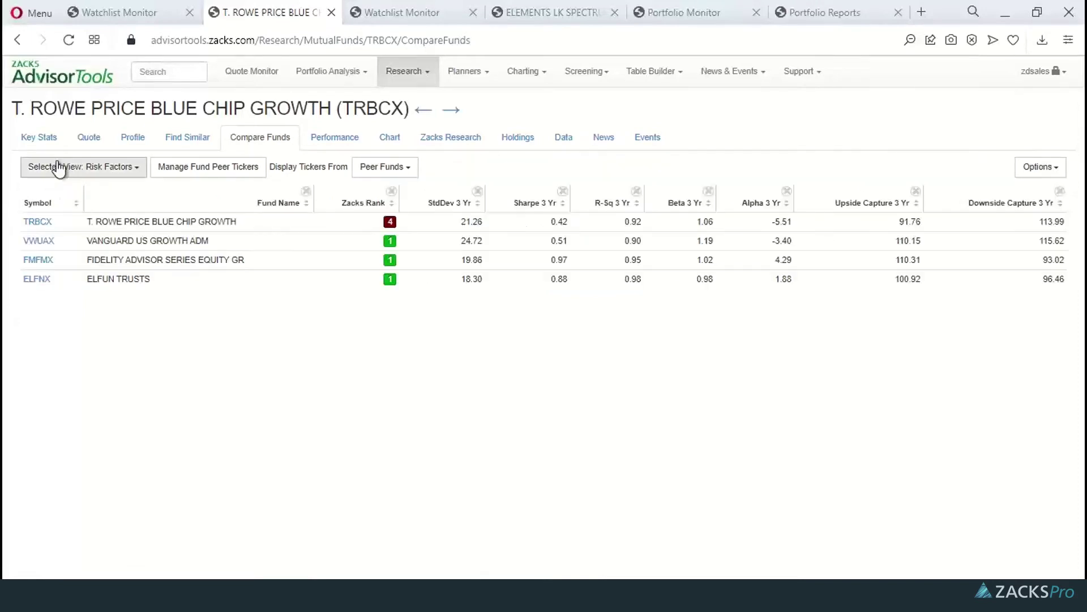
Switch to the Cost Structure view and export the comparison to Excel.
{"action": "left_click", "coordinate": [59, 167]}
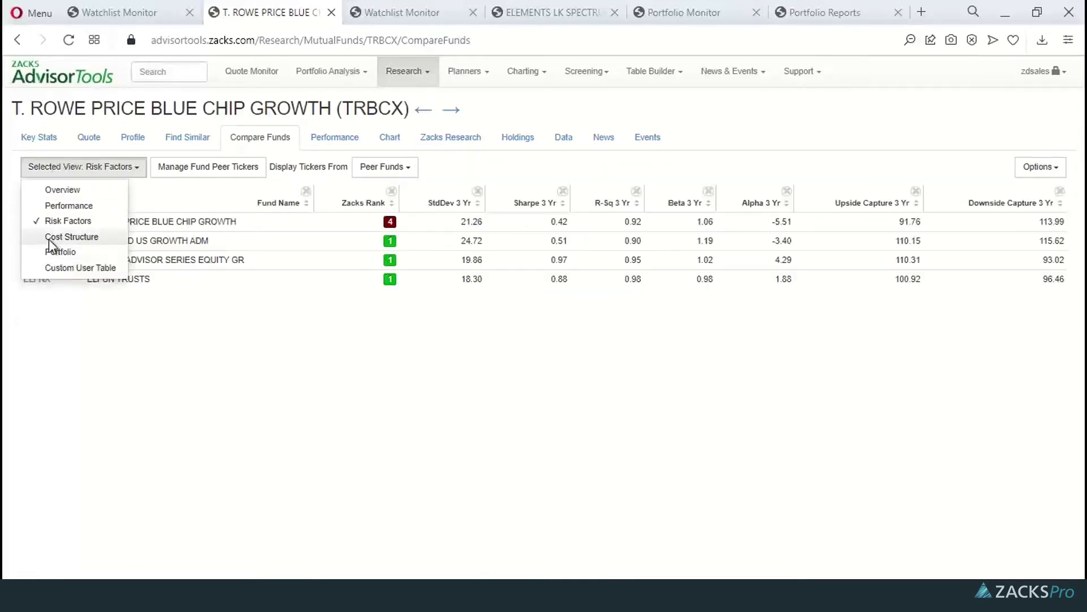
{"action": "left_click", "coordinate": [48, 238]}
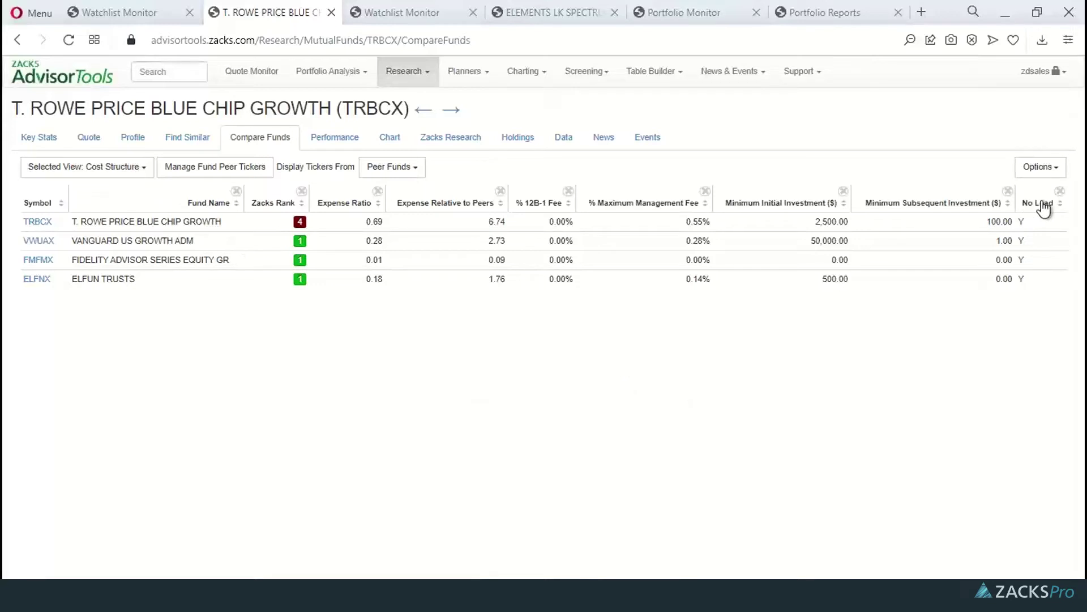
{"action": "left_click", "coordinate": [1039, 168]}
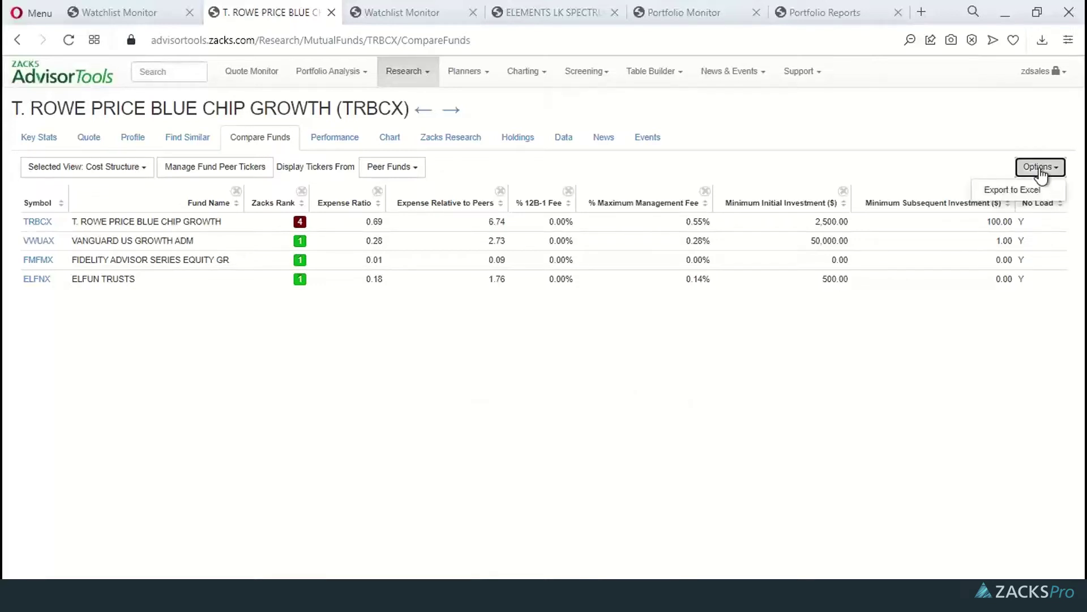
{"action": "left_click", "coordinate": [1017, 194]}
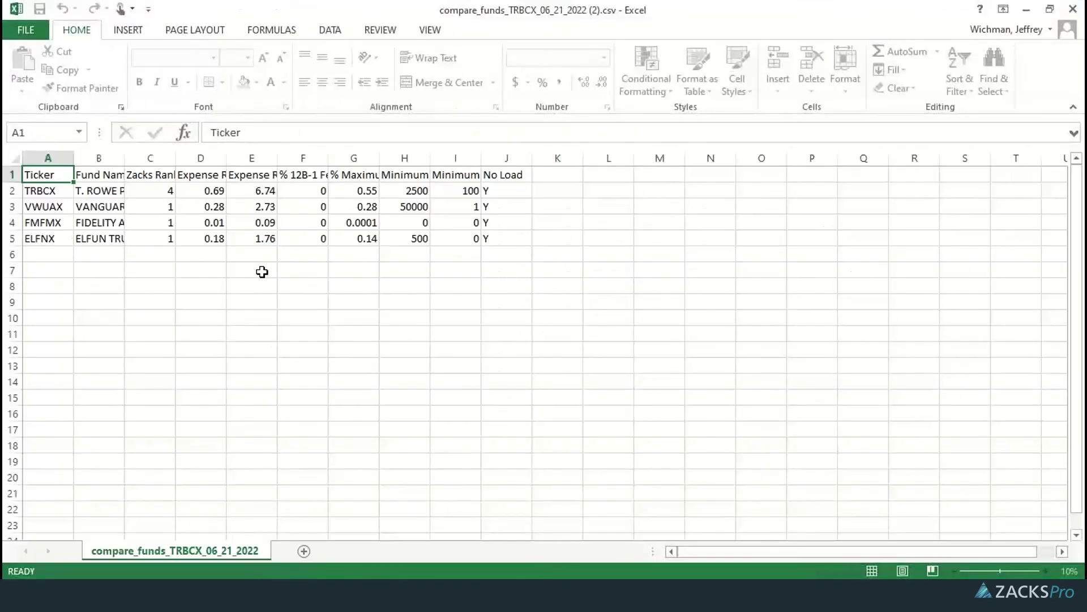
Autofit all column widths in the exported TRBCX comparison sheet.
{"action": "left_click", "coordinate": [12, 158]}
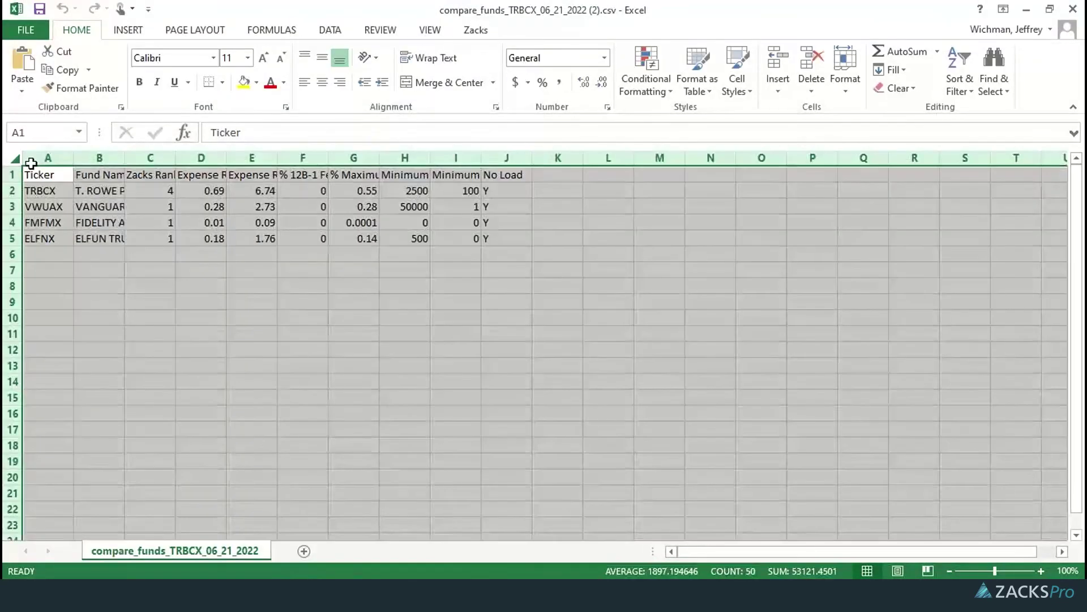
{"action": "double_click", "coordinate": [74, 158]}
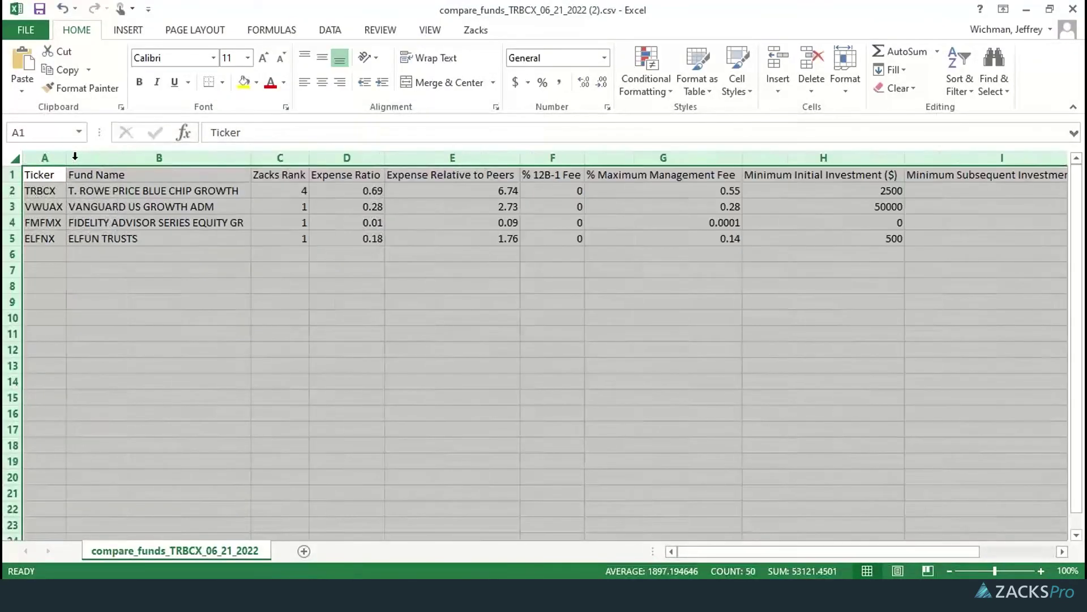
{"action": "left_click", "coordinate": [281, 397]}
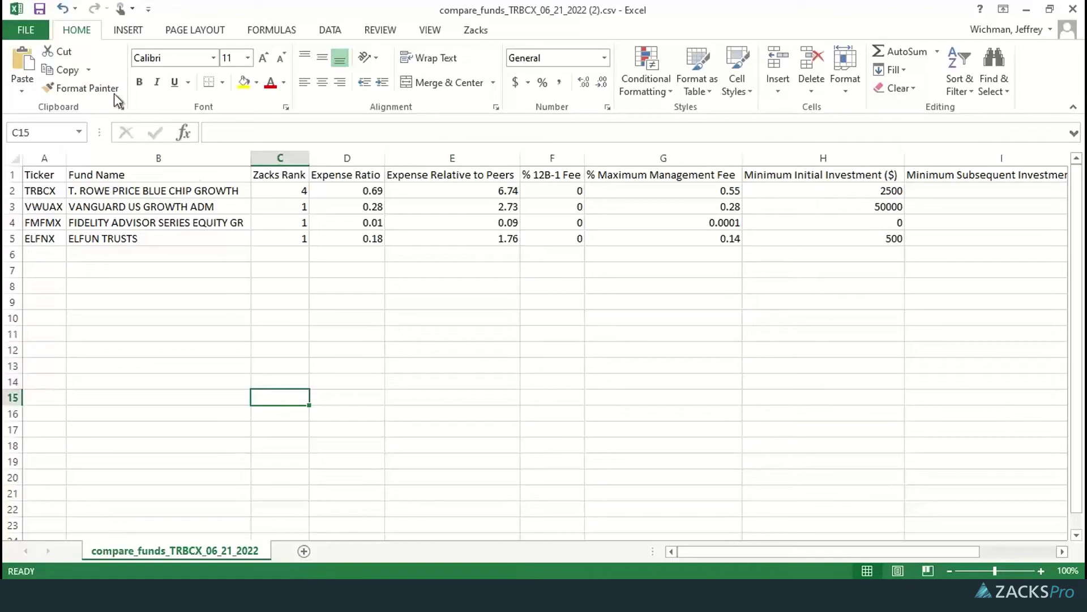
Check the workbook's file info, then return to the browser's Compare Funds page.
{"action": "left_click", "coordinate": [34, 27]}
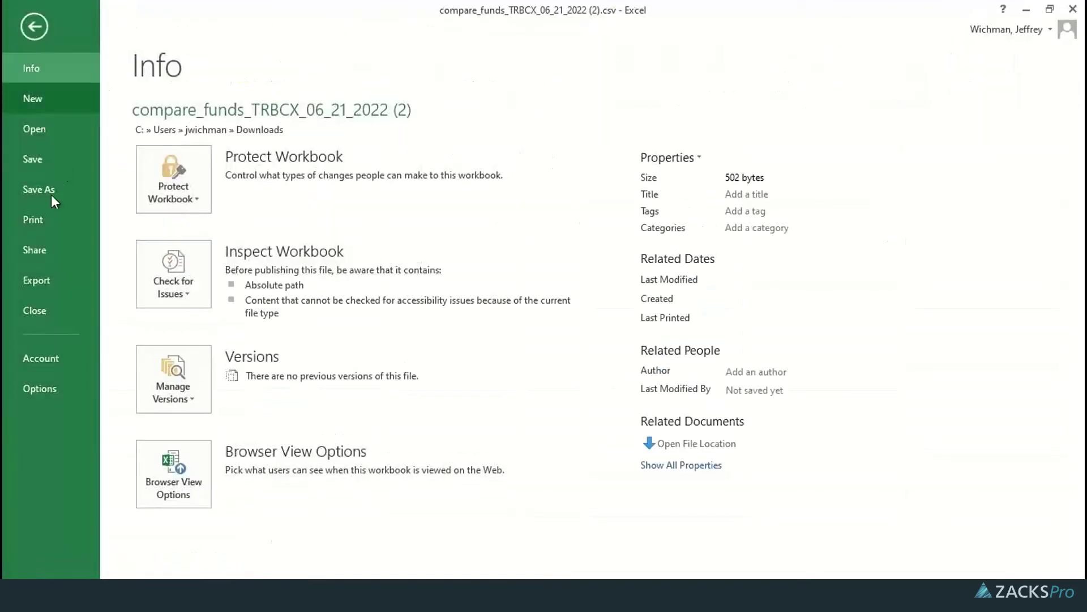
{"action": "left_click", "coordinate": [25, 29]}
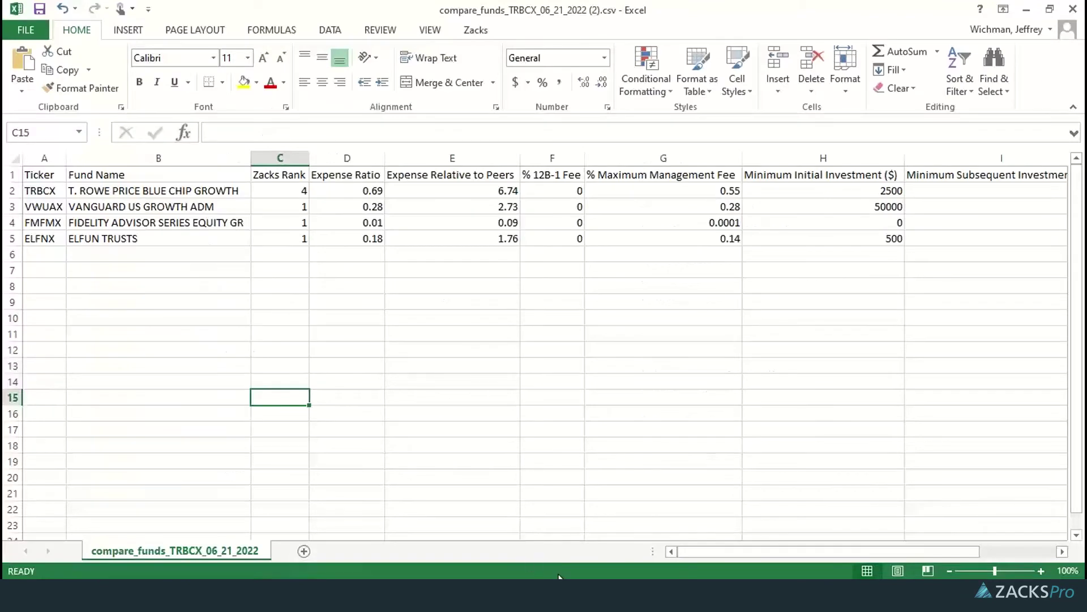
{"action": "key", "text": "alt+Tab"}
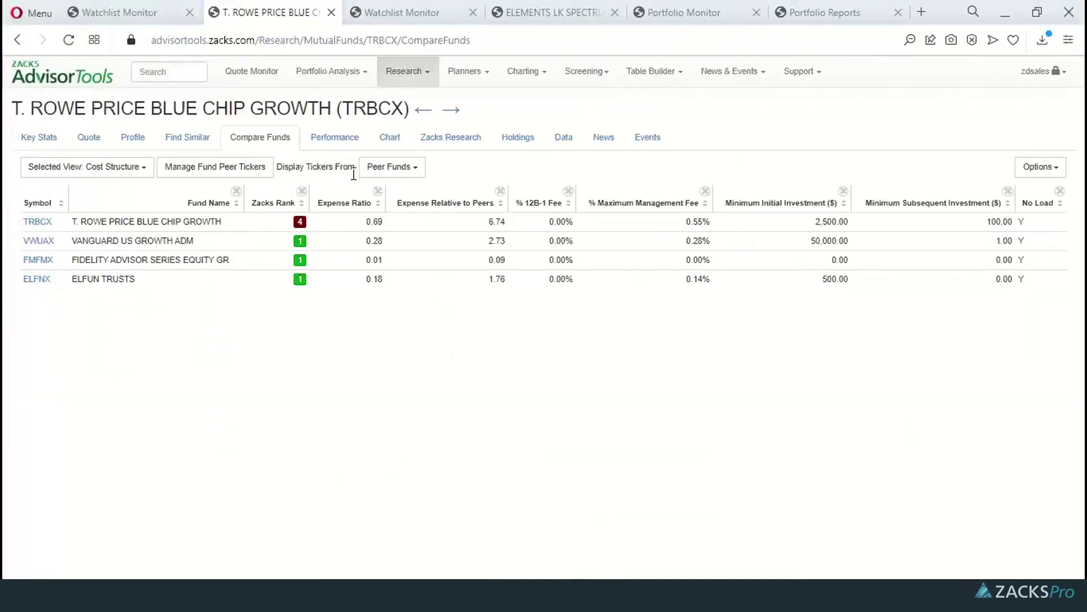
Open EEH's Key Stats page and highlight its 0.75% expense ratio, Fund Performance and Risk Analysis.
{"action": "left_click", "coordinate": [401, 16]}
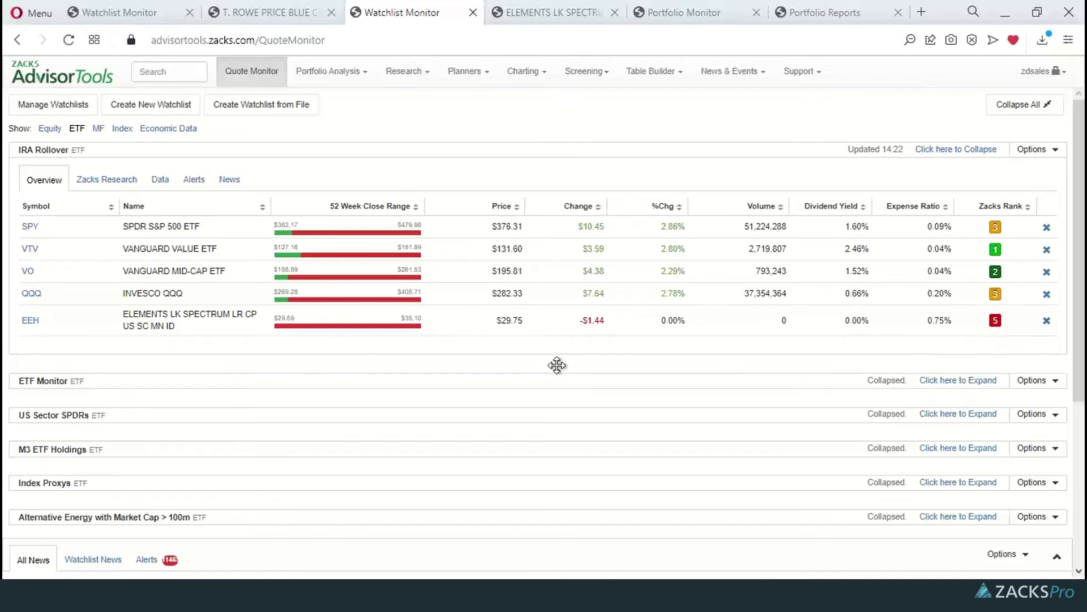
{"action": "left_click", "coordinate": [31, 320]}
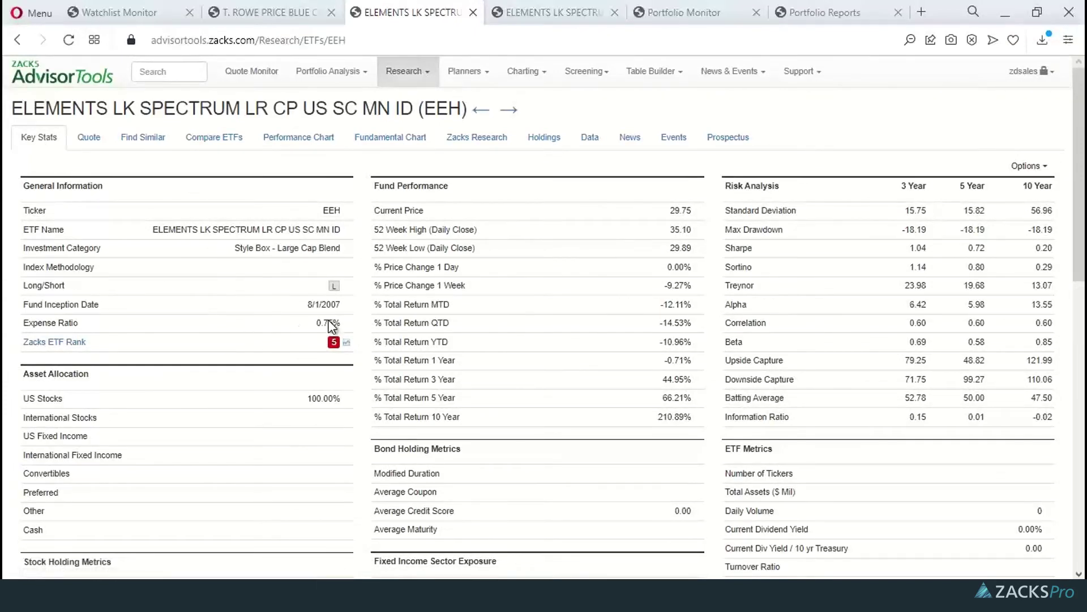
{"action": "left_click_drag", "start_coordinate": [319, 321], "coordinate": [341, 322]}
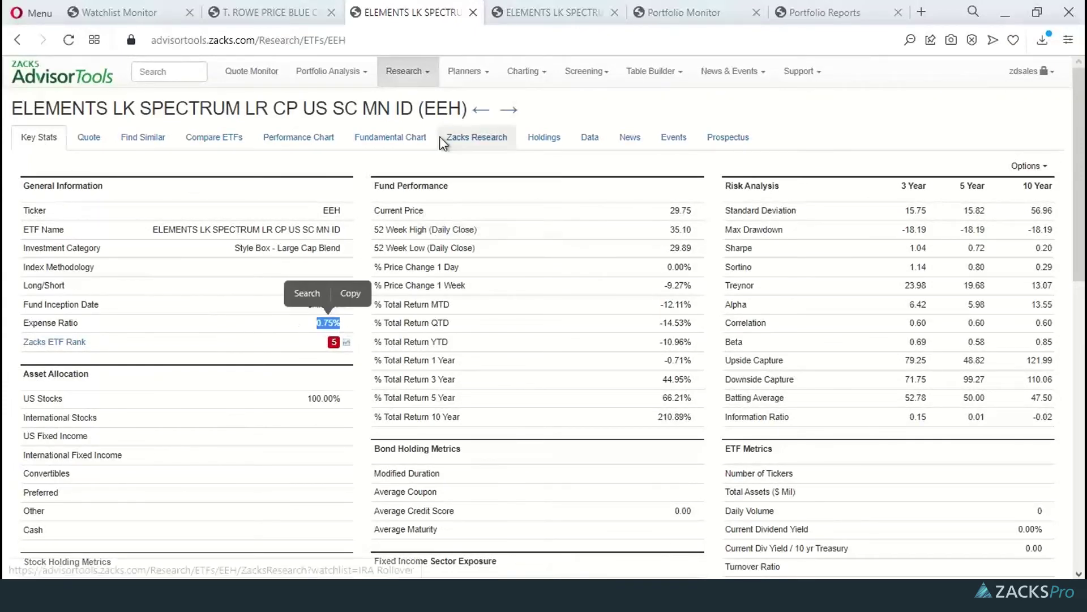
{"action": "left_click_drag", "start_coordinate": [375, 187], "coordinate": [433, 186]}
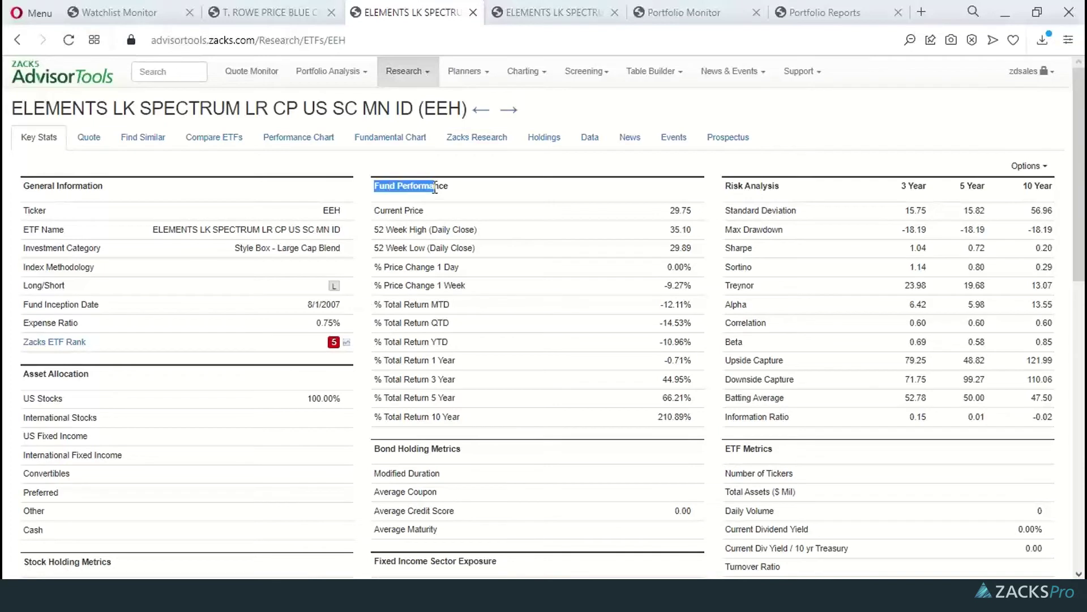
{"action": "left_click_drag", "start_coordinate": [726, 188], "coordinate": [780, 188]}
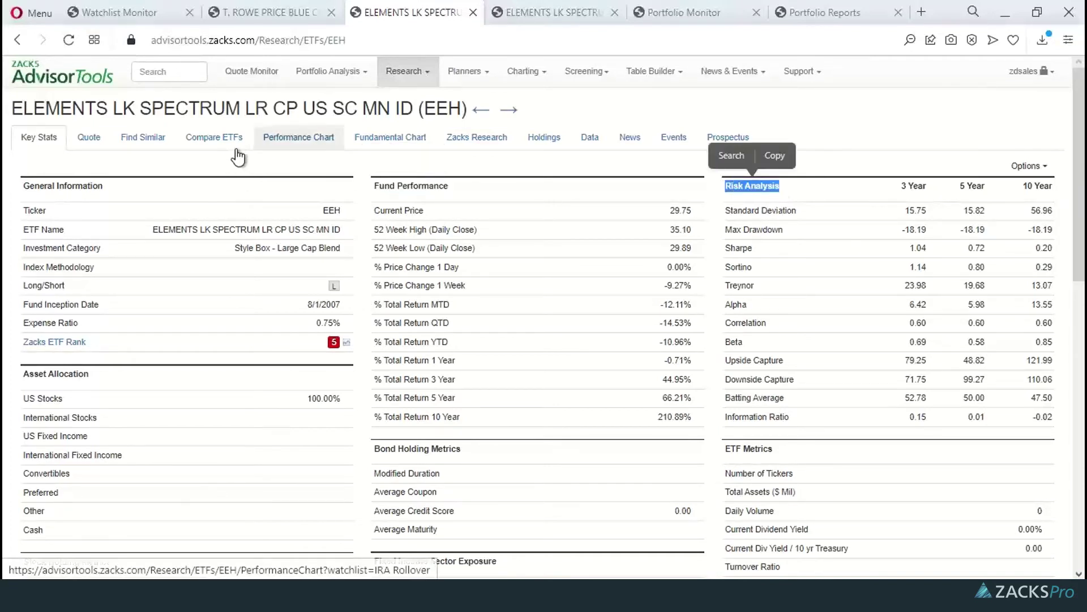
Compare EEH against the IRA Rollover watchlist on Compare ETFs, then switch back to Peer ETFs.
{"action": "left_click", "coordinate": [221, 139]}
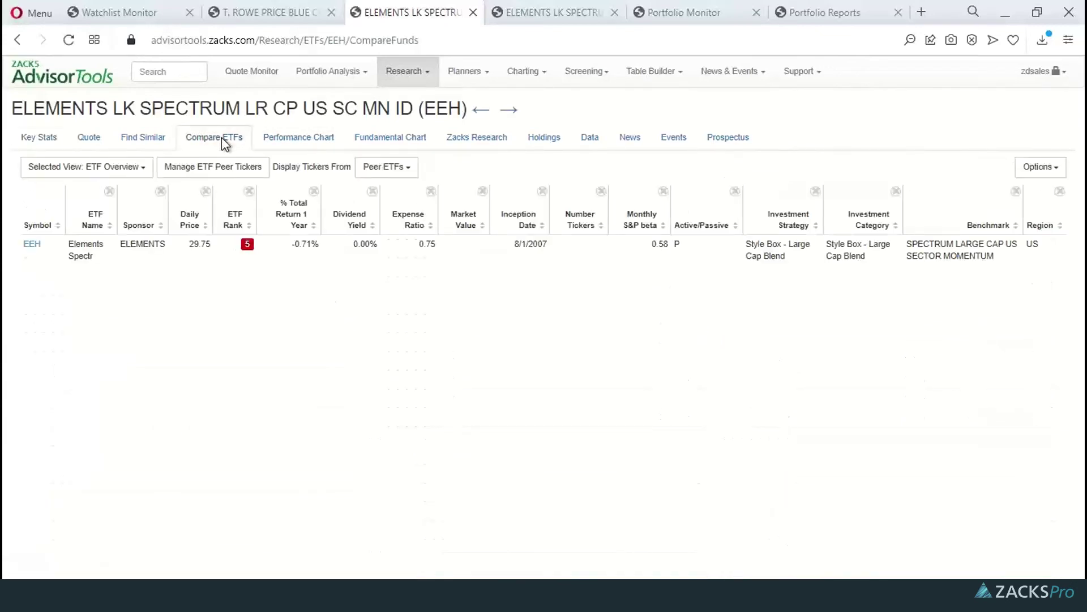
{"action": "left_click", "coordinate": [393, 170]}
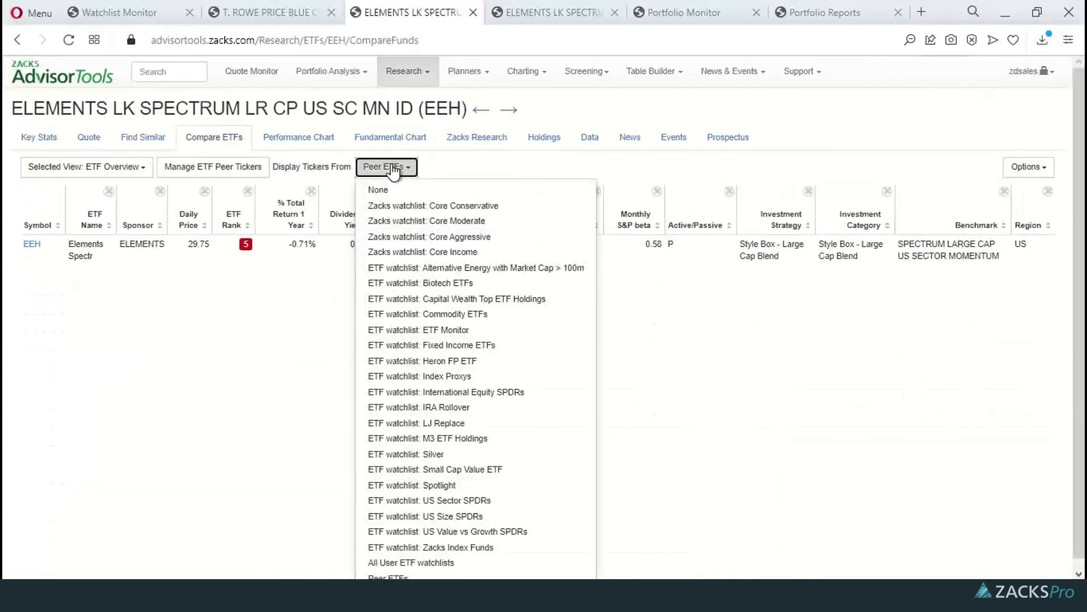
{"action": "left_click", "coordinate": [433, 407]}
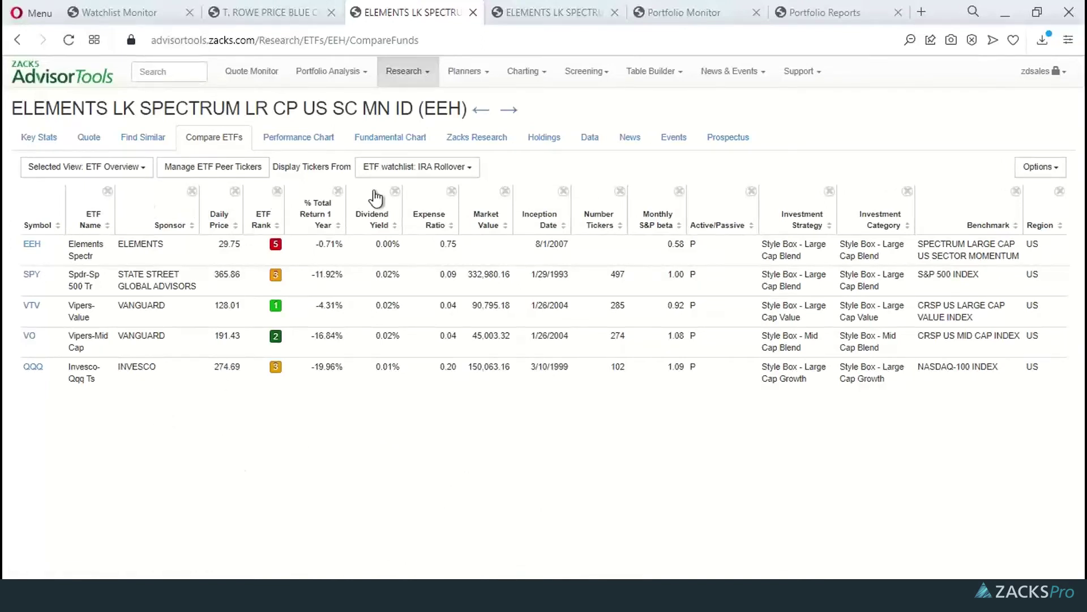
{"action": "left_click", "coordinate": [400, 173]}
{"action": "scroll", "coordinate": [476, 508], "scroll_direction": "down", "scroll_amount": 1}
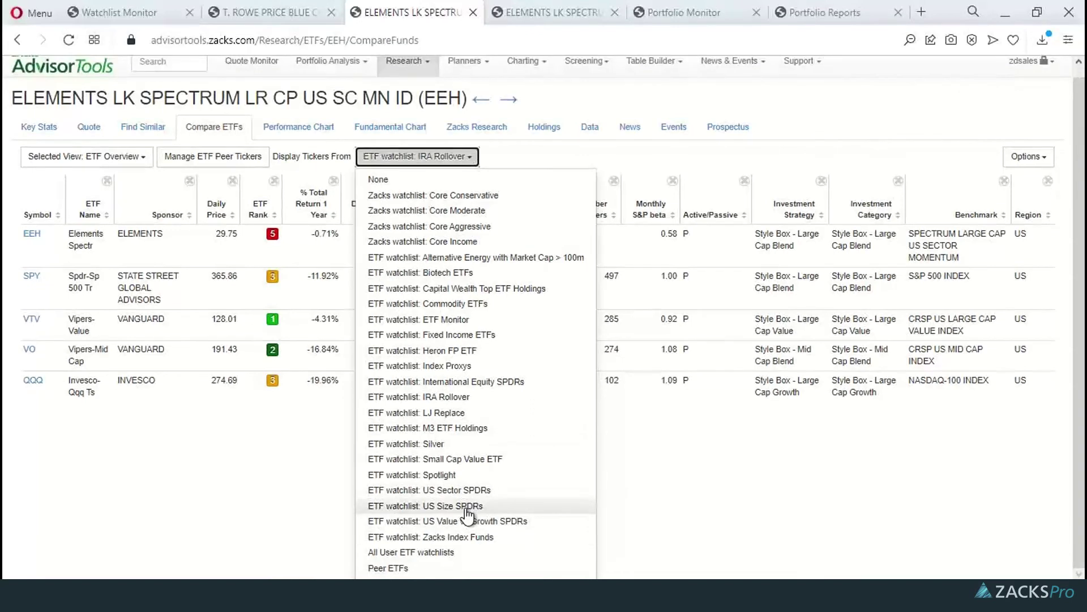
{"action": "left_click", "coordinate": [432, 566]}
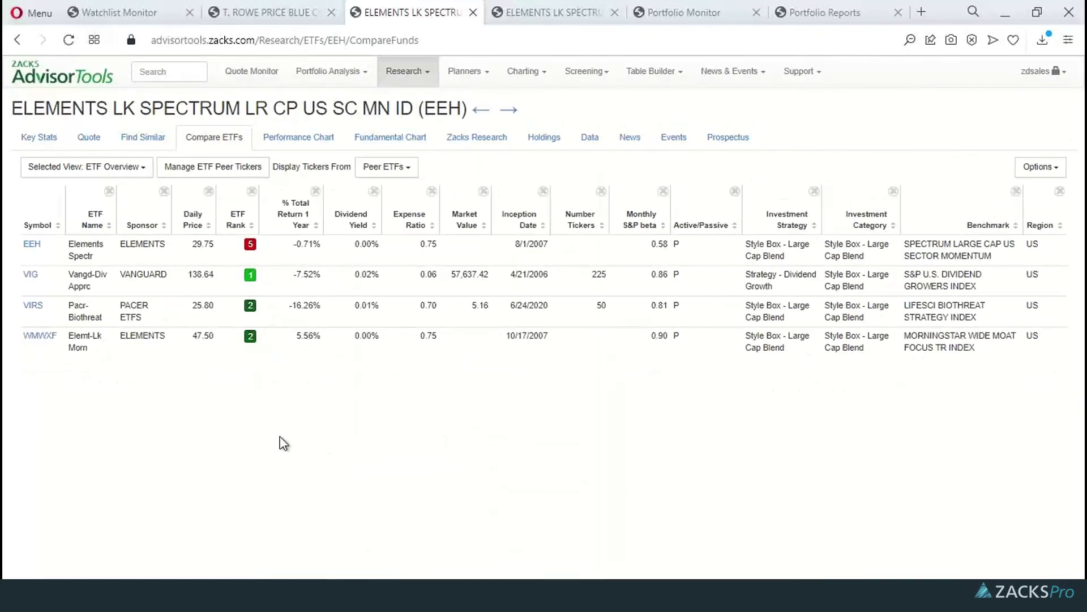
Add Invesco QQQ to EEH's peer ETF tickers and close the manager.
{"action": "left_click", "coordinate": [202, 176]}
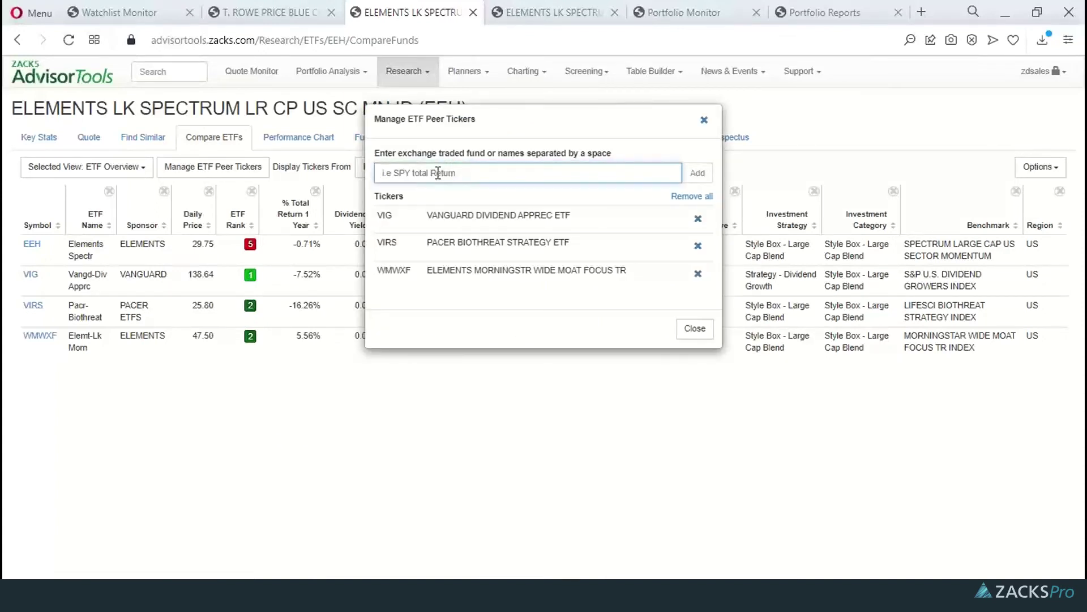
{"action": "type", "text": "qq"}
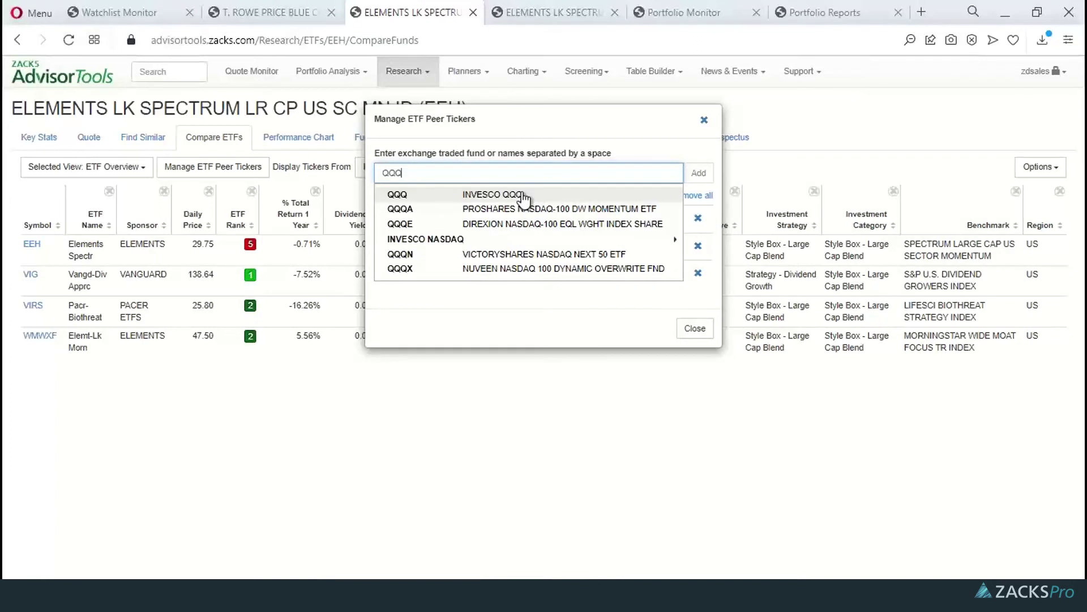
{"action": "left_click", "coordinate": [523, 194]}
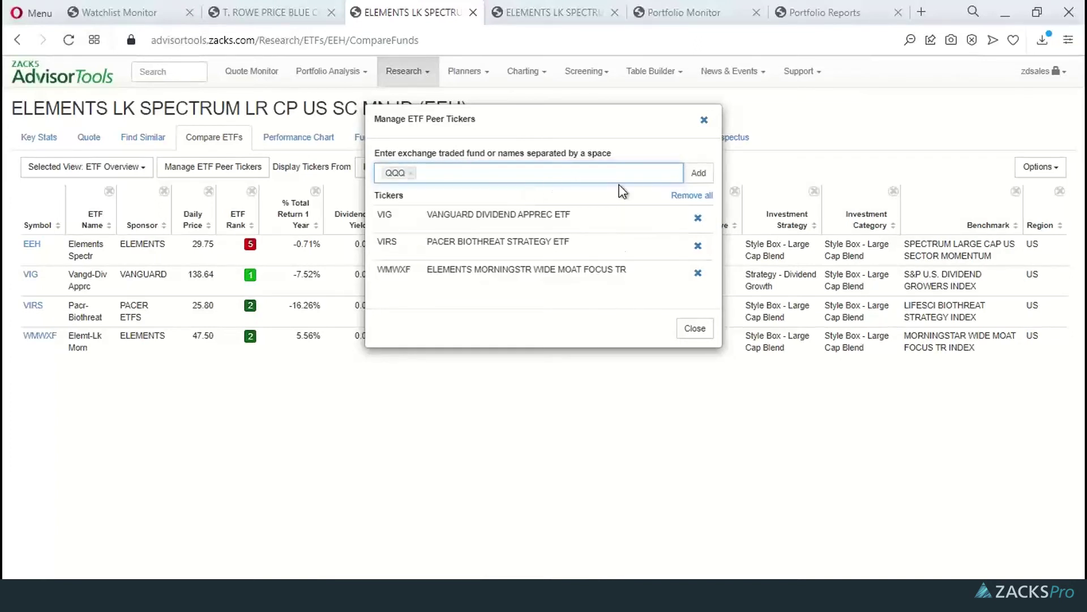
{"action": "left_click", "coordinate": [697, 174]}
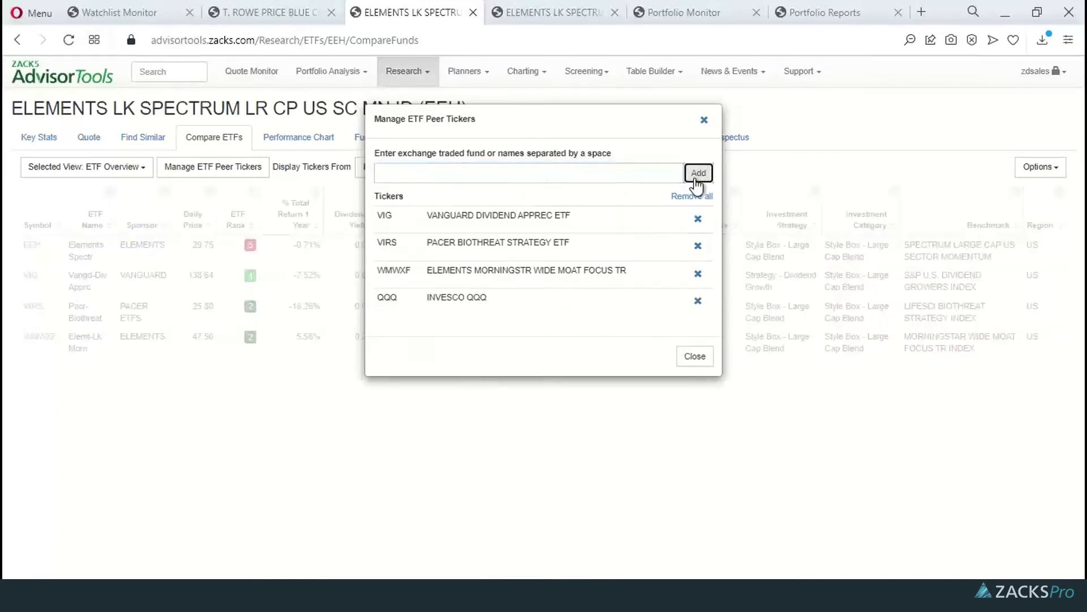
{"action": "left_click", "coordinate": [696, 358]}
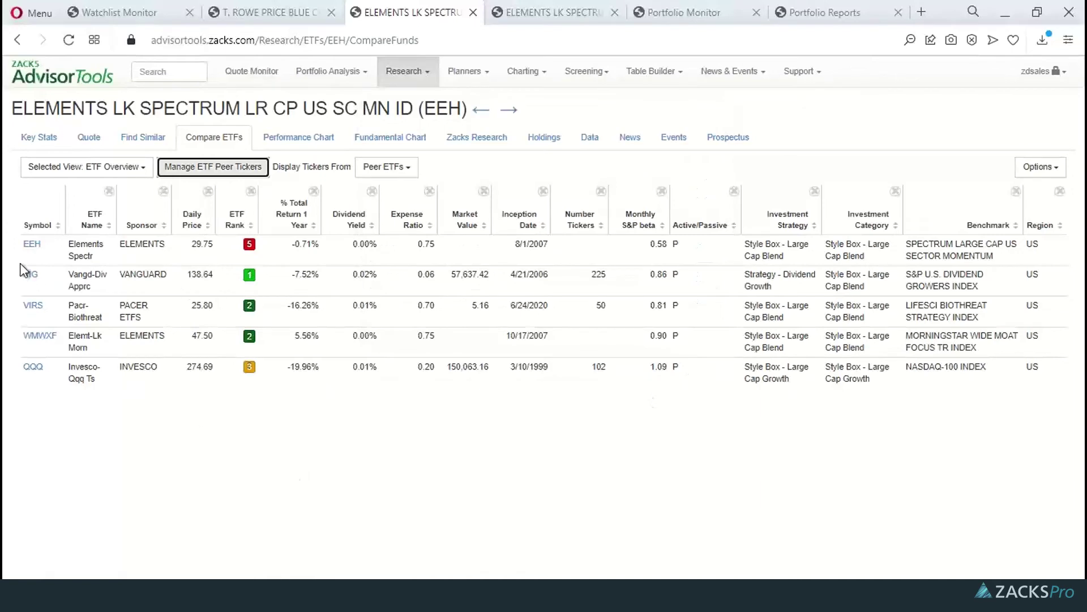
Sort EEH's peers by 1-year total return, then view ETF Performance and ETF Classifications.
{"action": "left_click", "coordinate": [313, 226]}
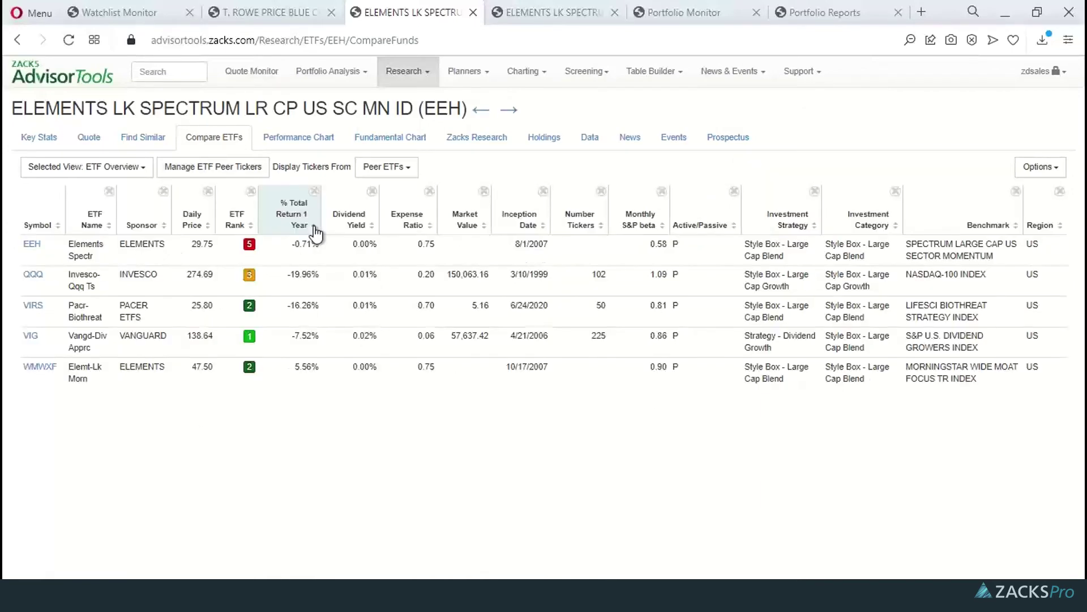
{"action": "left_click", "coordinate": [62, 170]}
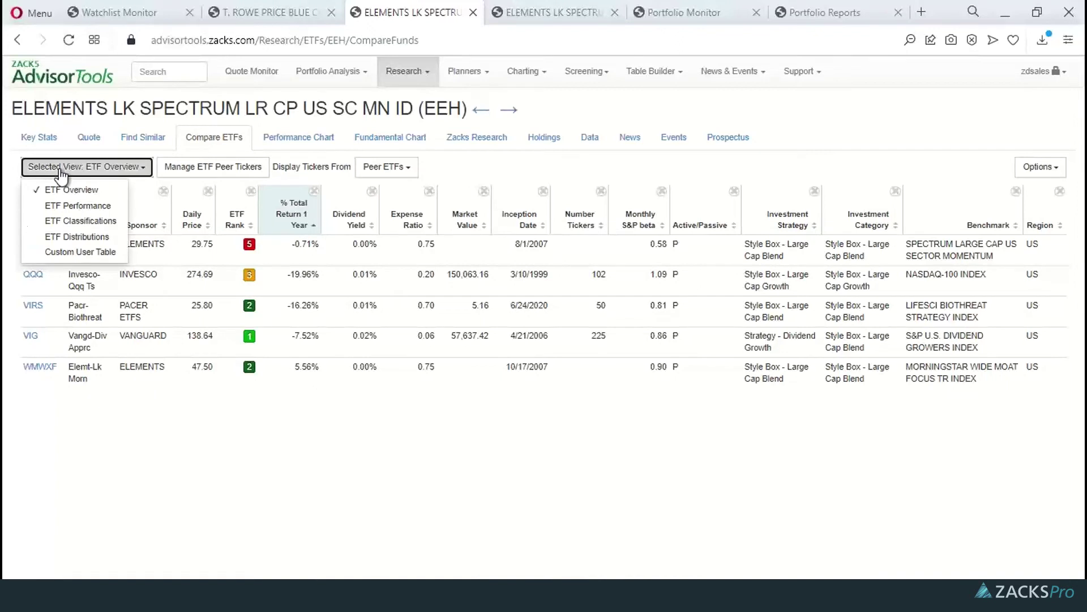
{"action": "left_click", "coordinate": [72, 206]}
{"action": "left_click", "coordinate": [65, 170]}
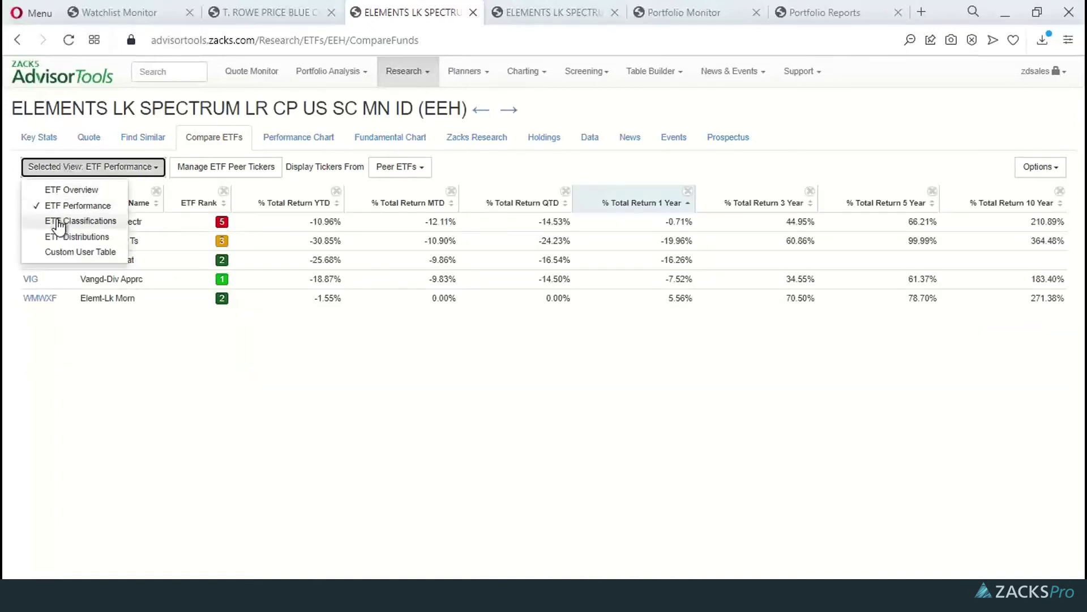
{"action": "left_click", "coordinate": [59, 221]}
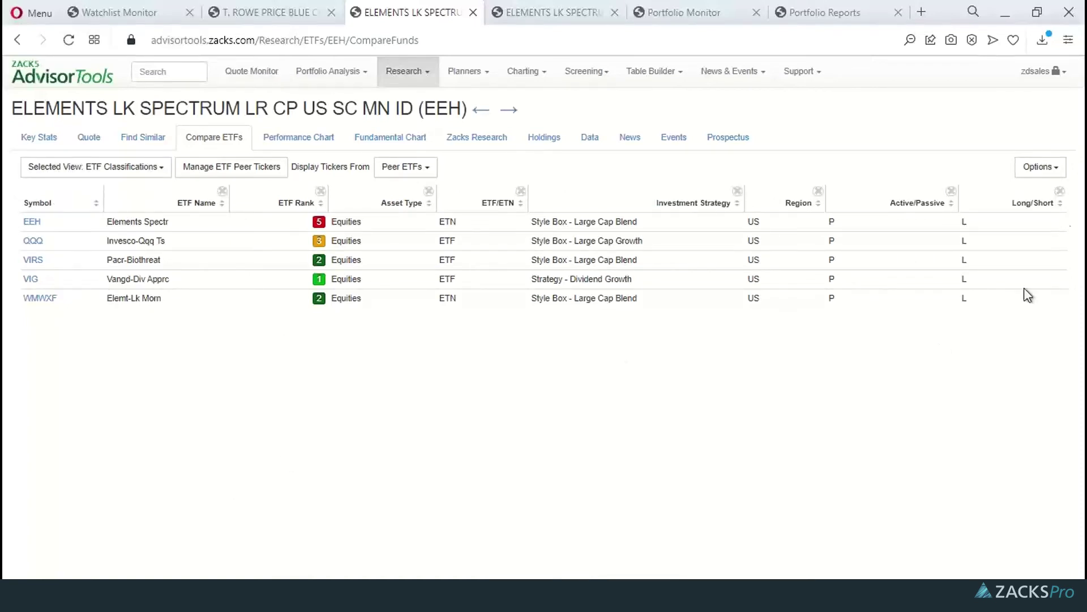
{"action": "left_click", "coordinate": [1039, 169]}
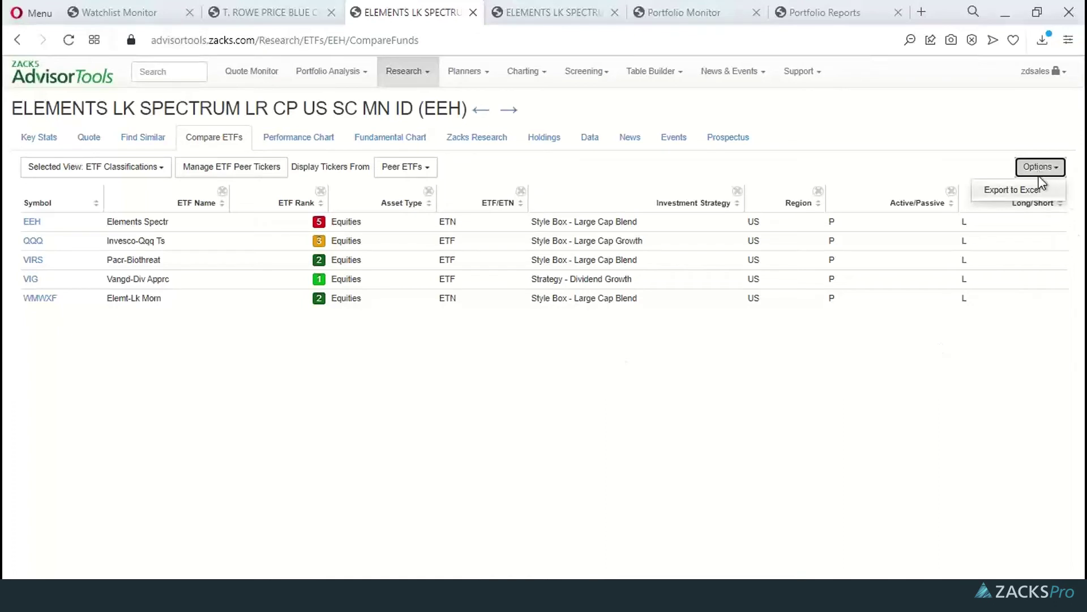
Export the classifications table to Excel and open compare_funds_EEH_06_21_2022 (1).csv.
{"action": "left_click", "coordinate": [1011, 191]}
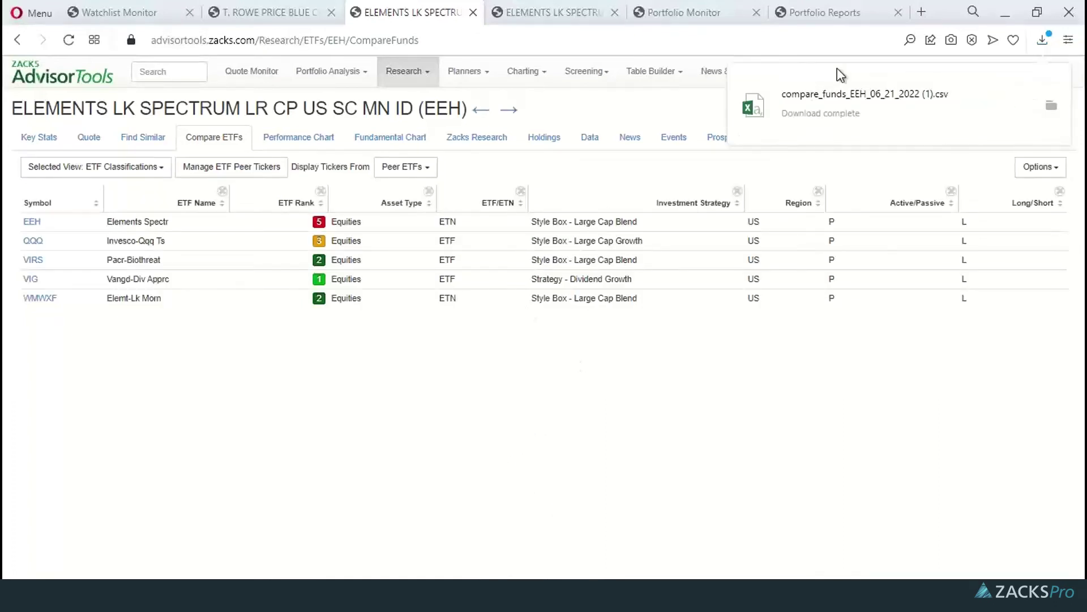
{"action": "left_click", "coordinate": [827, 91]}
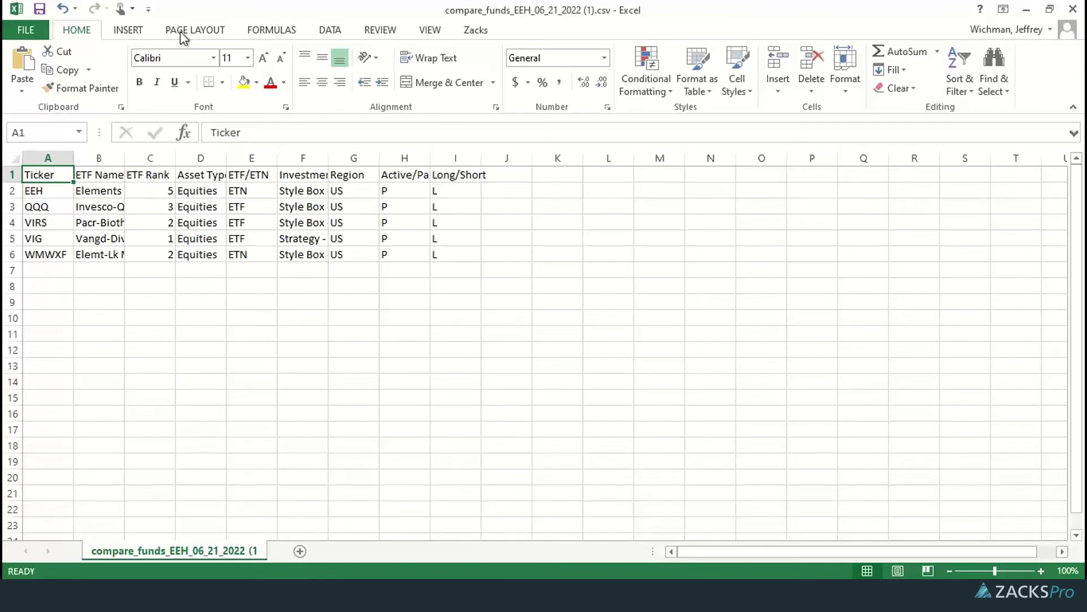
Check the EEH workbook's file info, then go back to the browser's Compare ETFs page.
{"action": "left_click", "coordinate": [32, 35]}
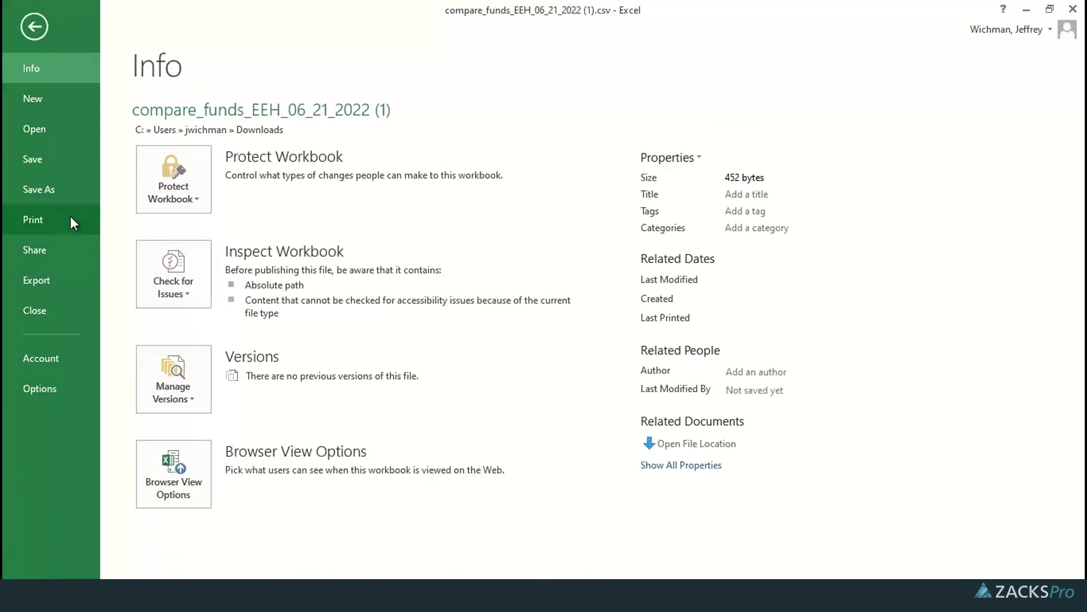
{"action": "left_click", "coordinate": [36, 26]}
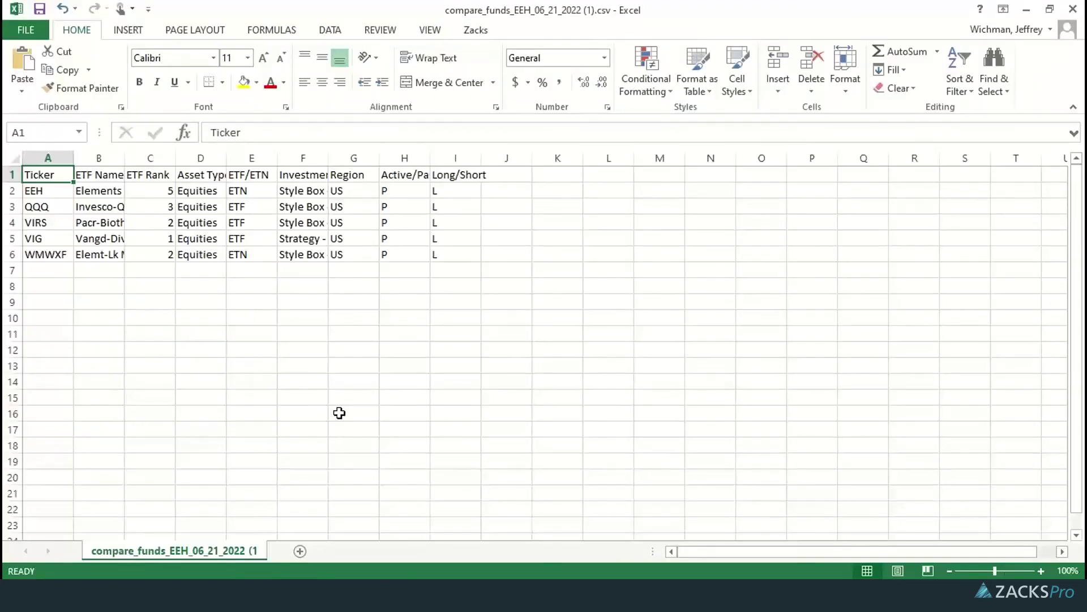
{"action": "key", "text": "alt+Tab"}
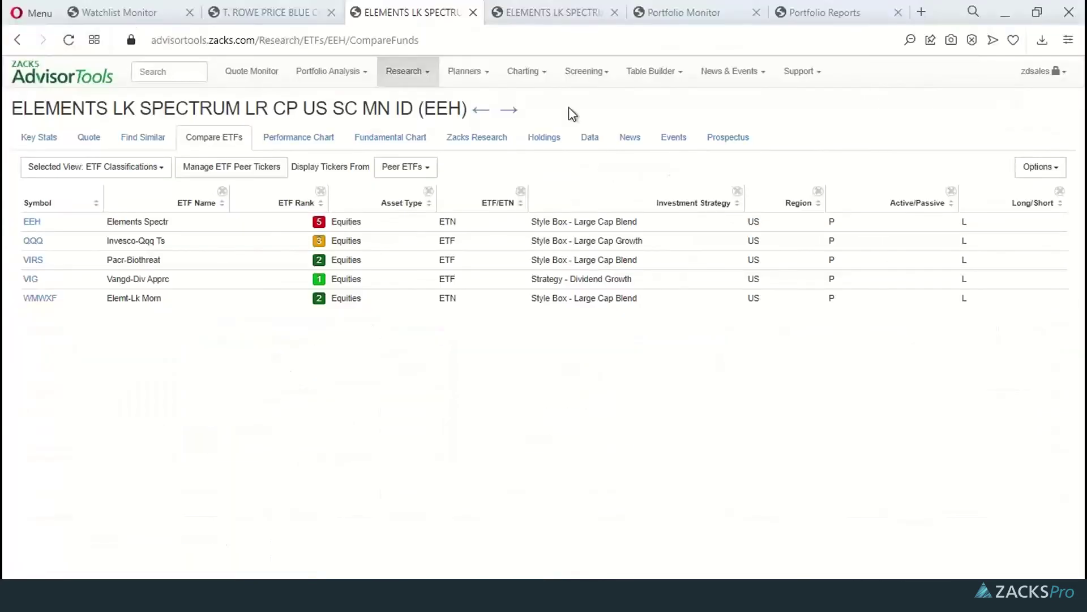
On the Portfolio Monitor, show holdings for IRA Rollover - Current and IRA Rollover Recommendation.
{"action": "left_click", "coordinate": [655, 11]}
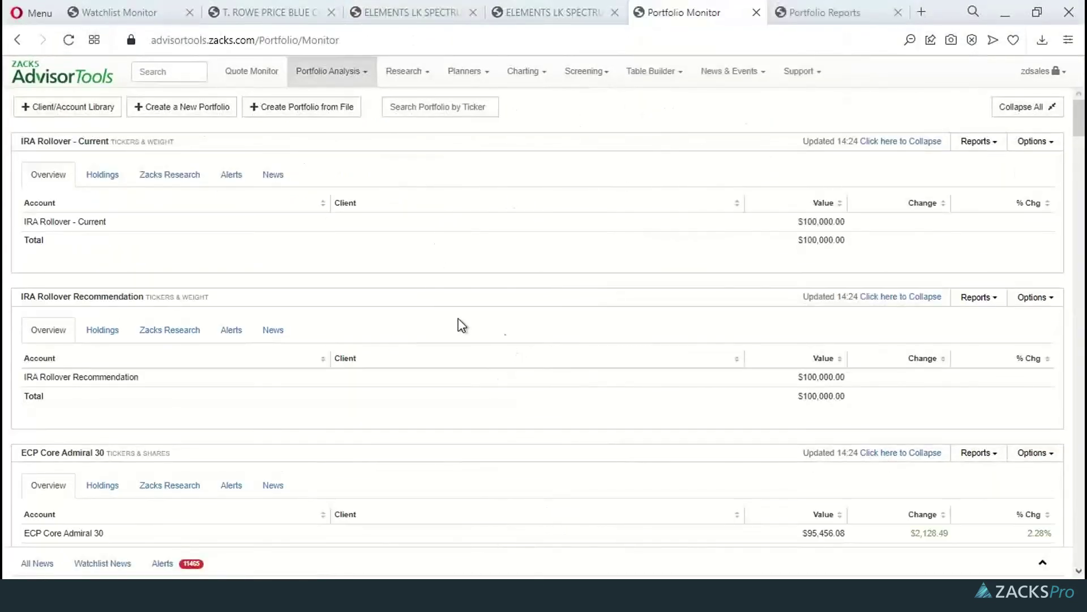
{"action": "left_click", "coordinate": [97, 177]}
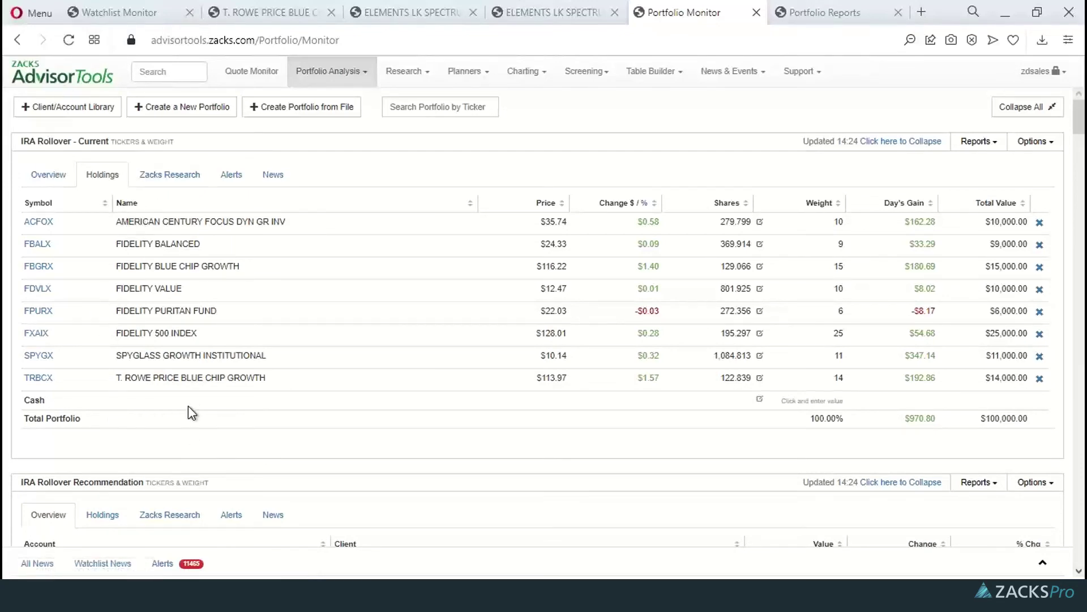
{"action": "scroll", "coordinate": [193, 412], "scroll_direction": "down", "scroll_amount": 4}
{"action": "left_click", "coordinate": [101, 280]}
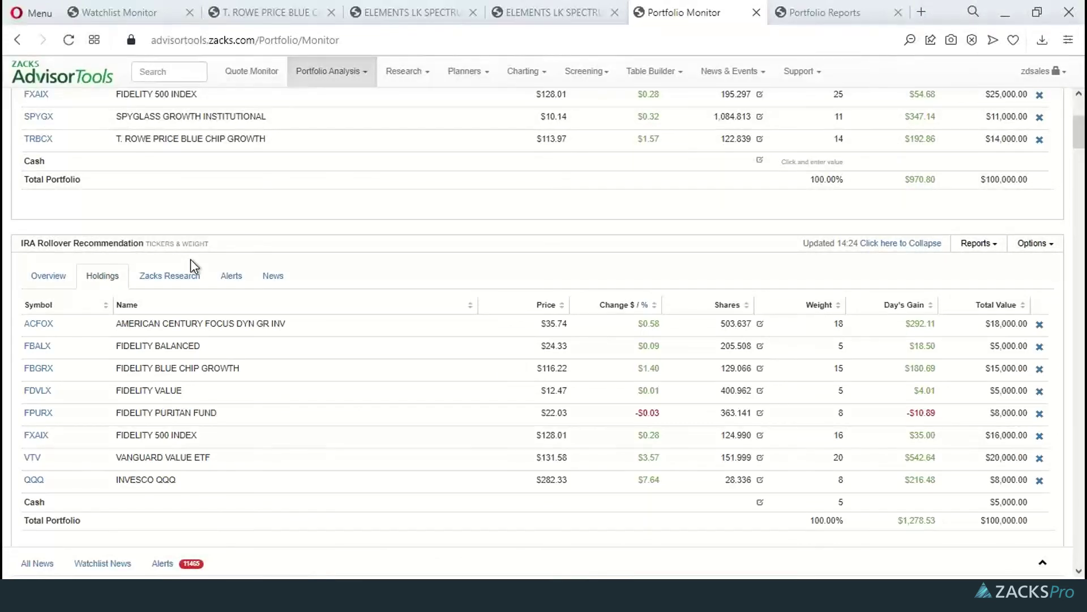
{"action": "scroll", "coordinate": [265, 356], "scroll_direction": "up", "scroll_amount": 4}
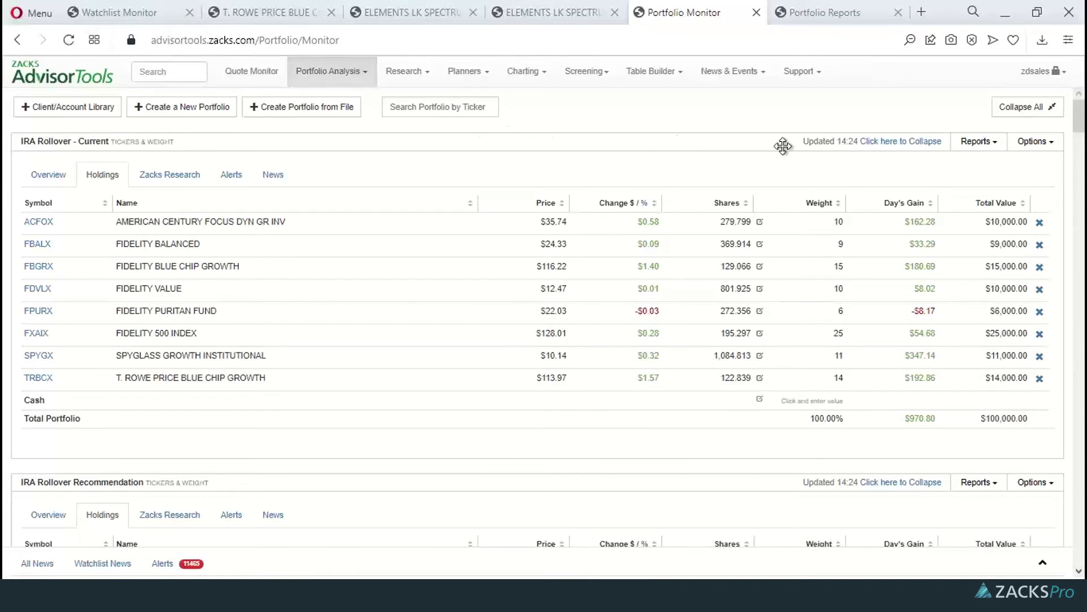
Build a Sector Breakdown comparison report for IRA Rollover - Current and start picking its comparison portfolio.
{"action": "left_click", "coordinate": [992, 150]}
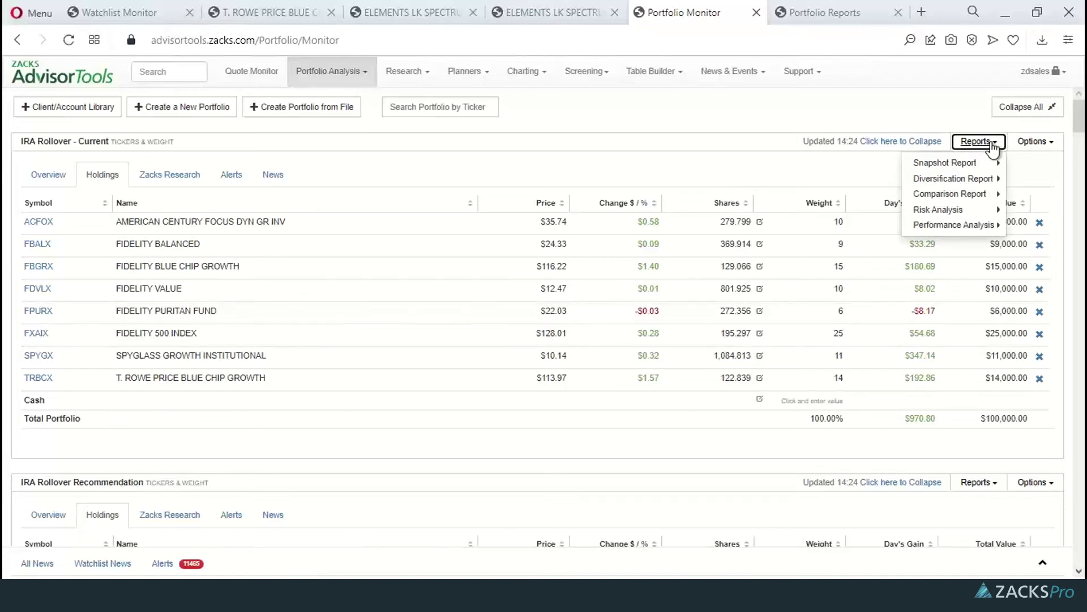
{"action": "mouse_move", "coordinate": [924, 196]}
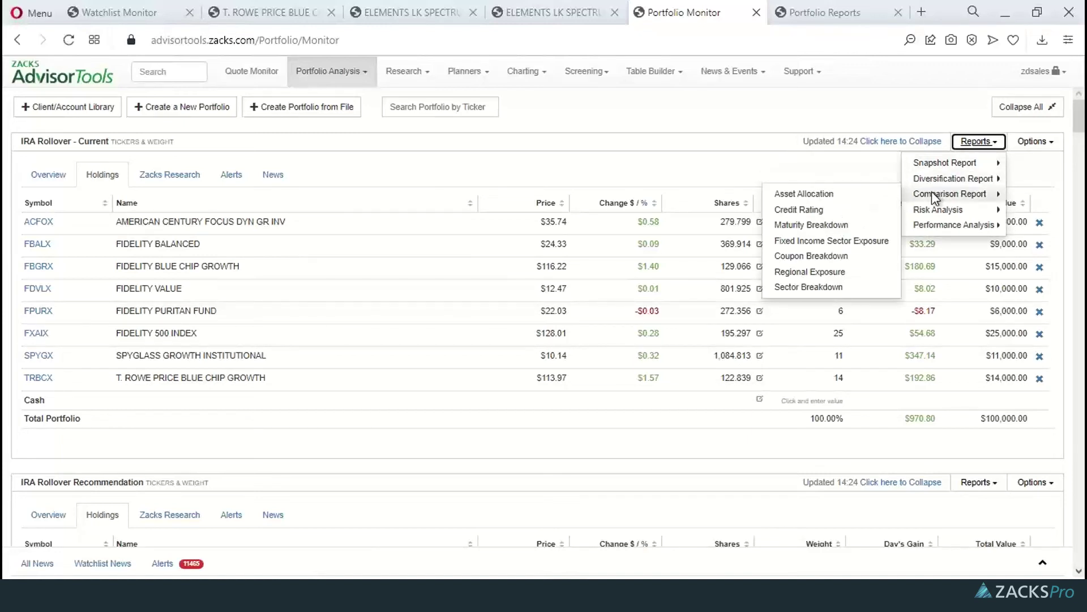
{"action": "left_click", "coordinate": [820, 288]}
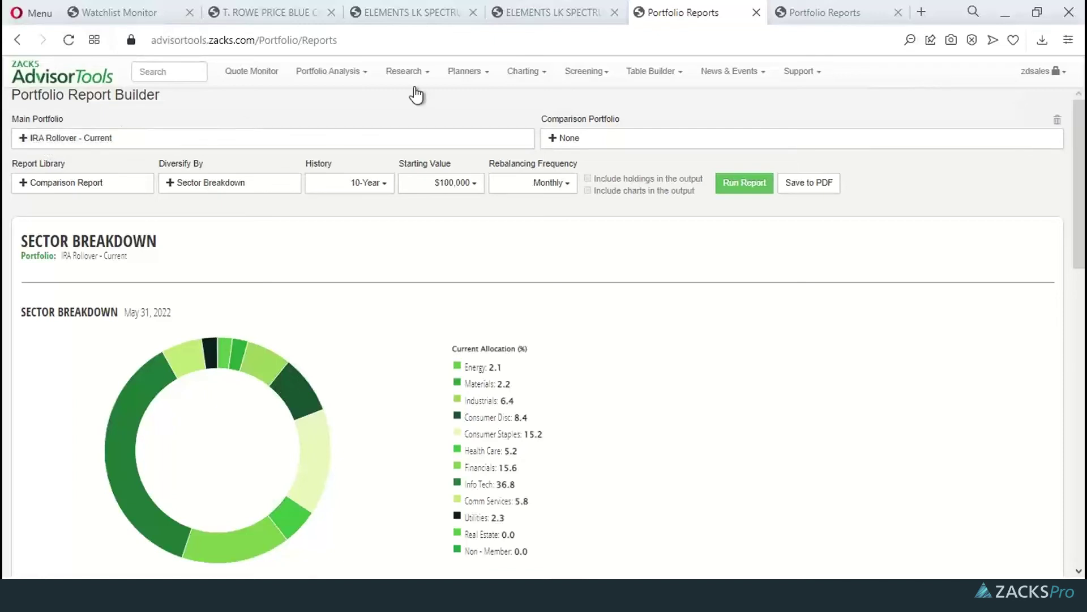
{"action": "left_click", "coordinate": [649, 141]}
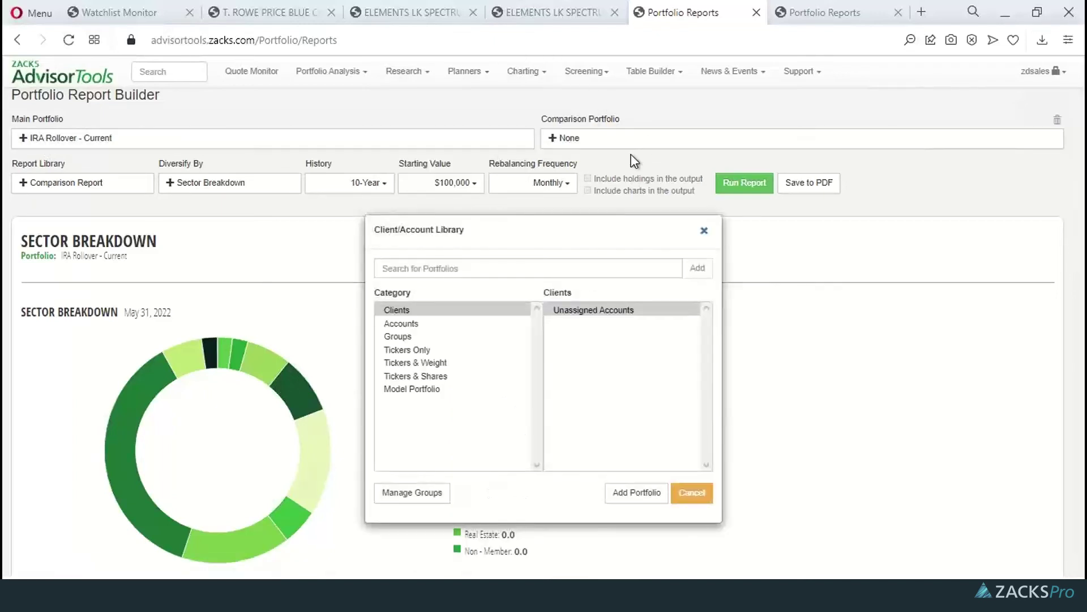
Add IRA Rollover Recommendation from the Tickers & Weight library as the comparison portfolio.
{"action": "left_click", "coordinate": [438, 363]}
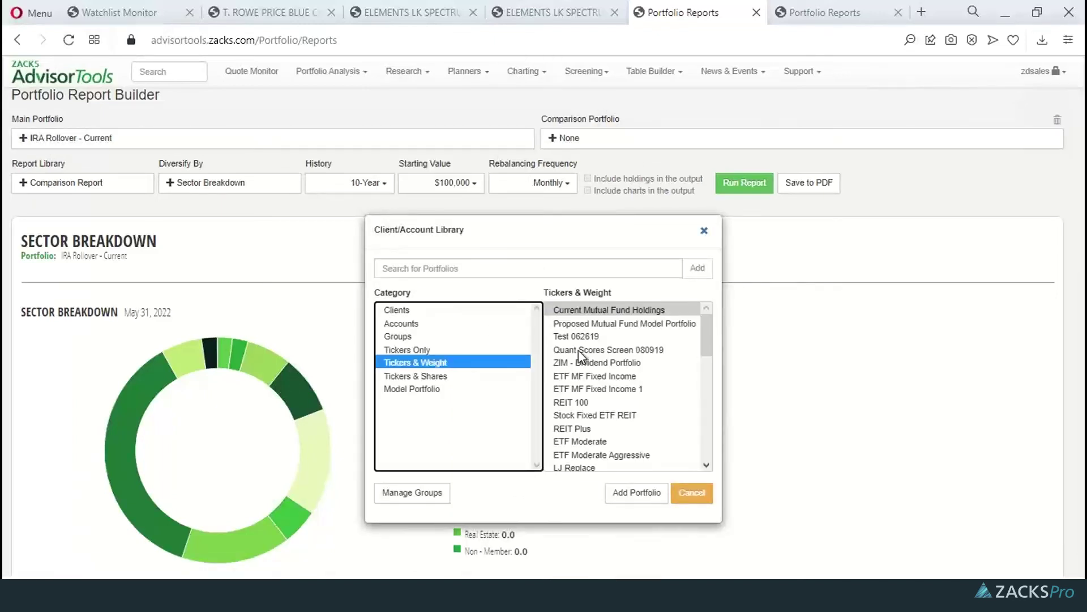
{"action": "left_click_drag", "start_coordinate": [706, 337], "coordinate": [726, 451]}
{"action": "left_click", "coordinate": [566, 426]}
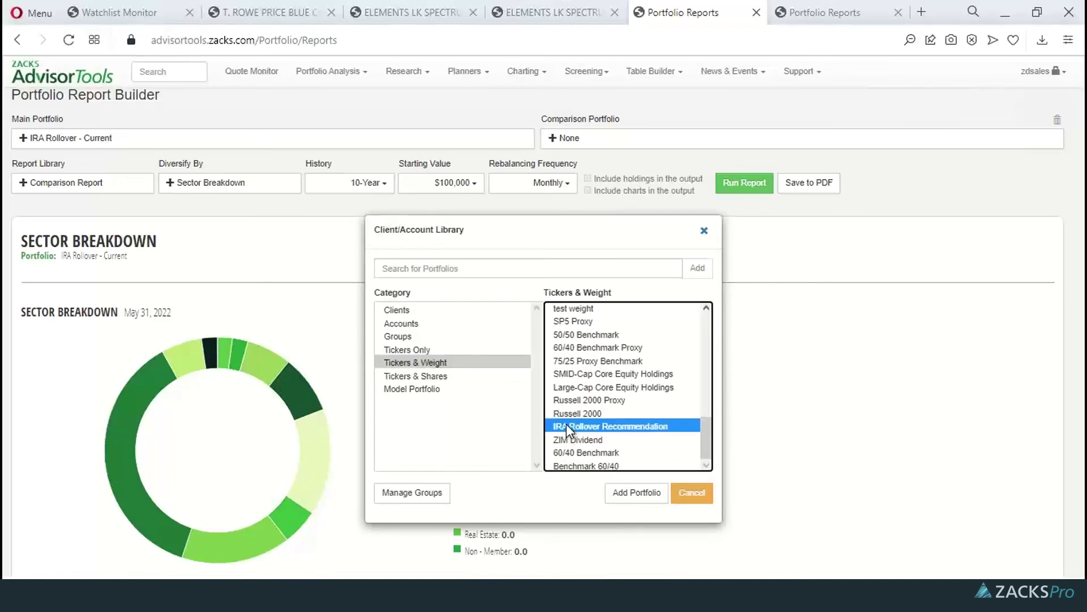
{"action": "left_click", "coordinate": [628, 495]}
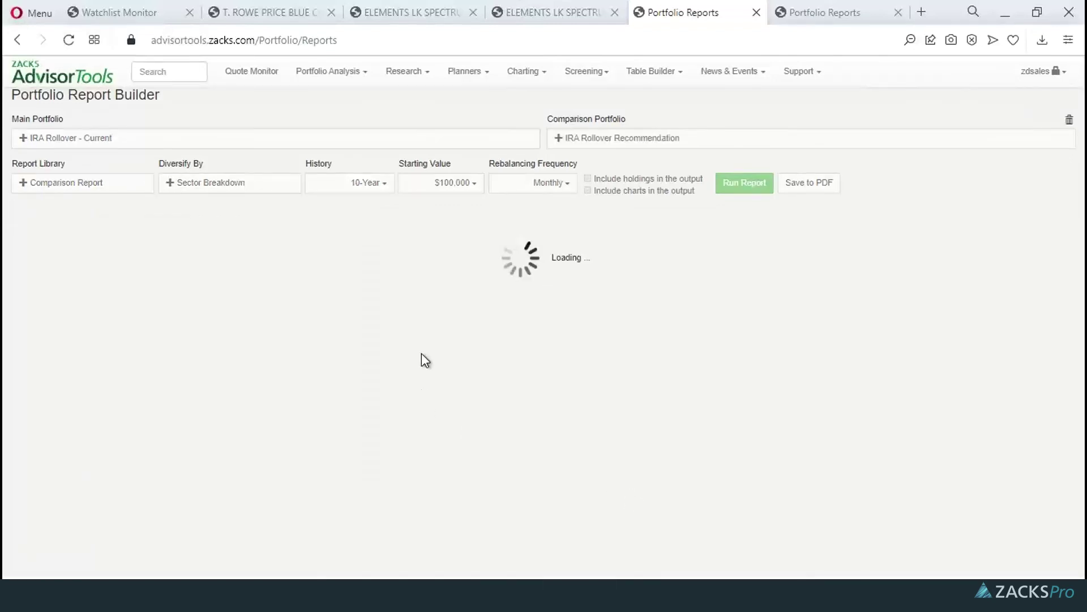
Scroll through the Sector Breakdown Comparison, highlighting the Risk Analysis and EXPENSES sections.
{"action": "scroll", "coordinate": [342, 232], "scroll_direction": "down", "scroll_amount": 1}
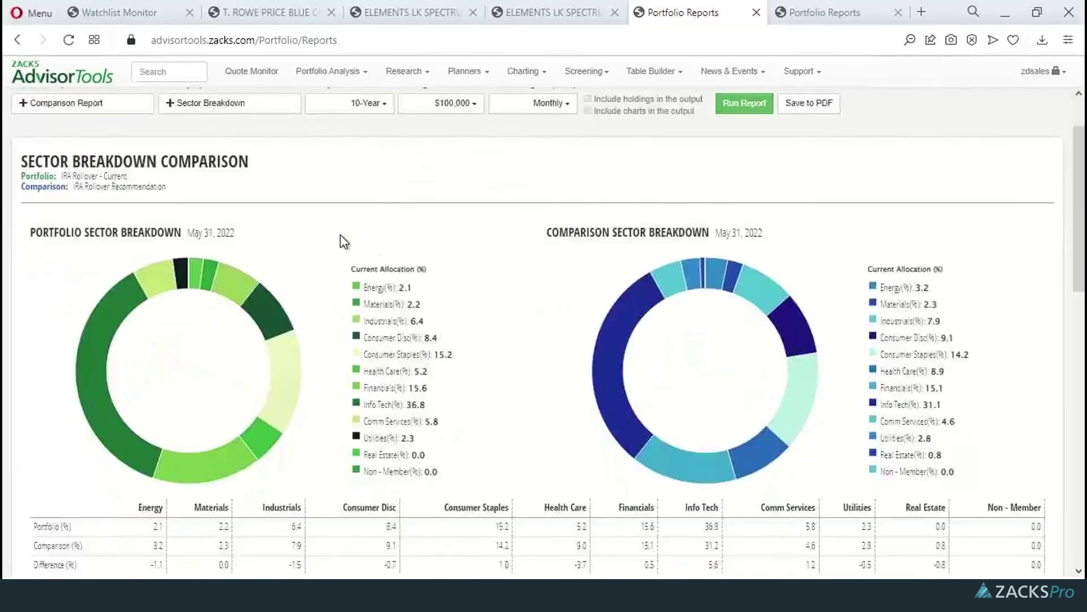
{"action": "scroll", "coordinate": [342, 242], "scroll_direction": "down", "scroll_amount": 1}
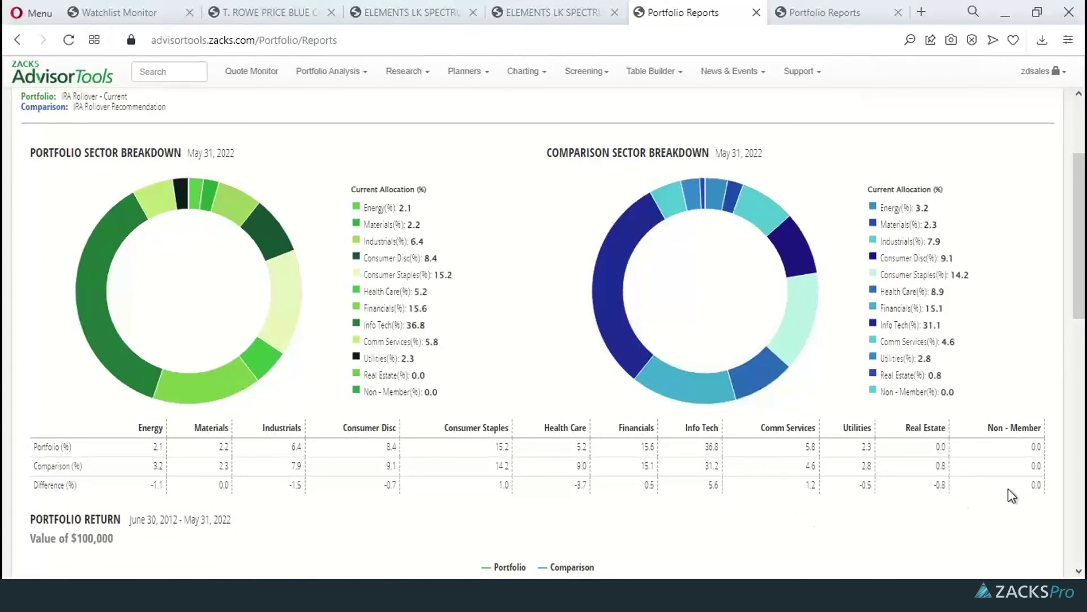
{"action": "scroll", "coordinate": [457, 421], "scroll_direction": "down", "scroll_amount": 3}
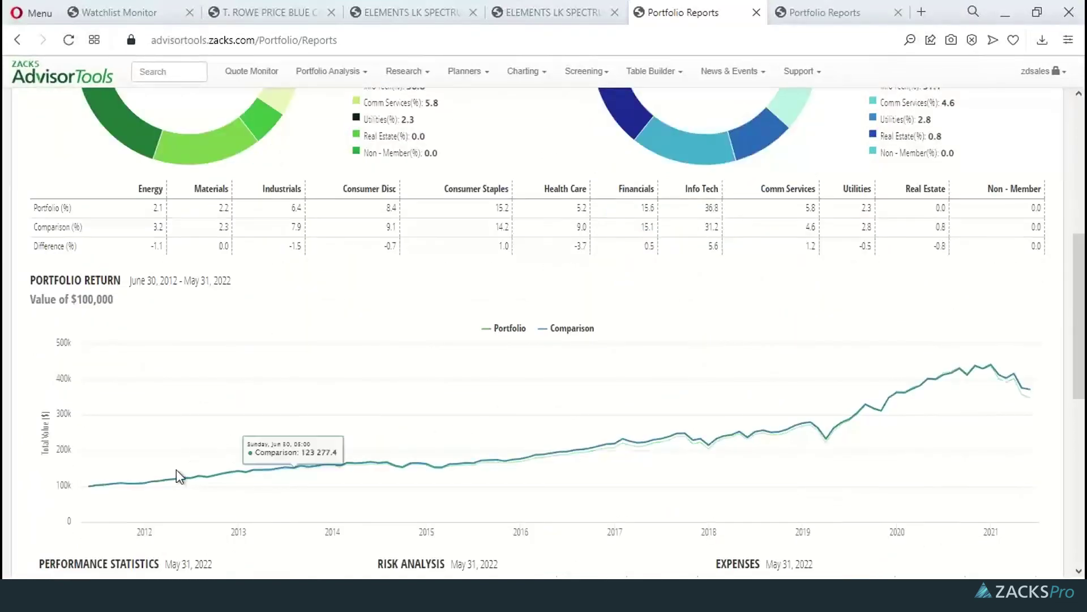
{"action": "scroll", "coordinate": [975, 411], "scroll_direction": "down", "scroll_amount": 3}
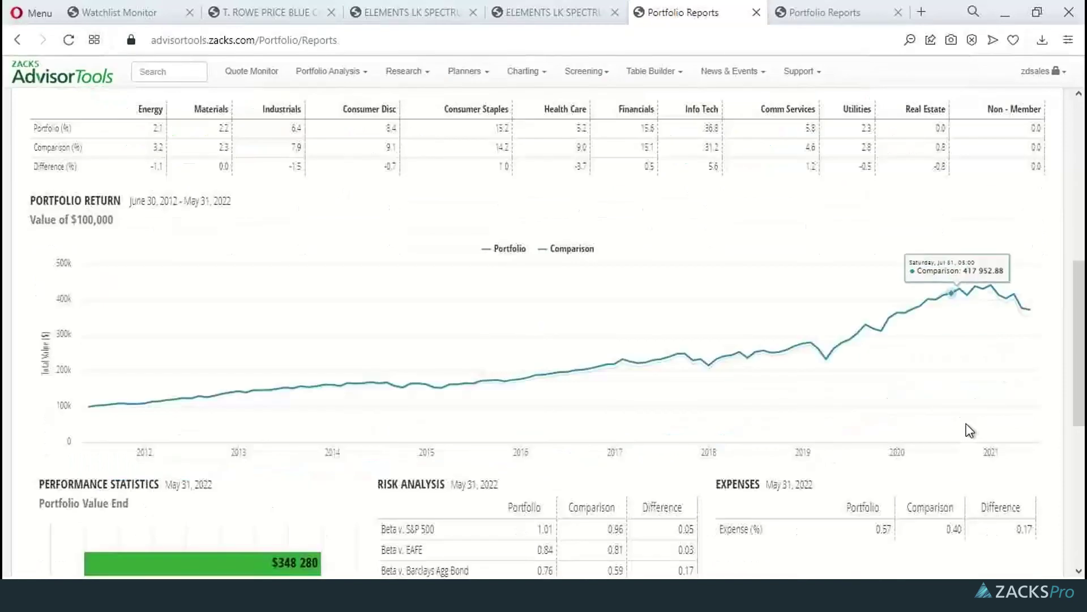
{"action": "scroll", "coordinate": [964, 423], "scroll_direction": "down", "scroll_amount": 2}
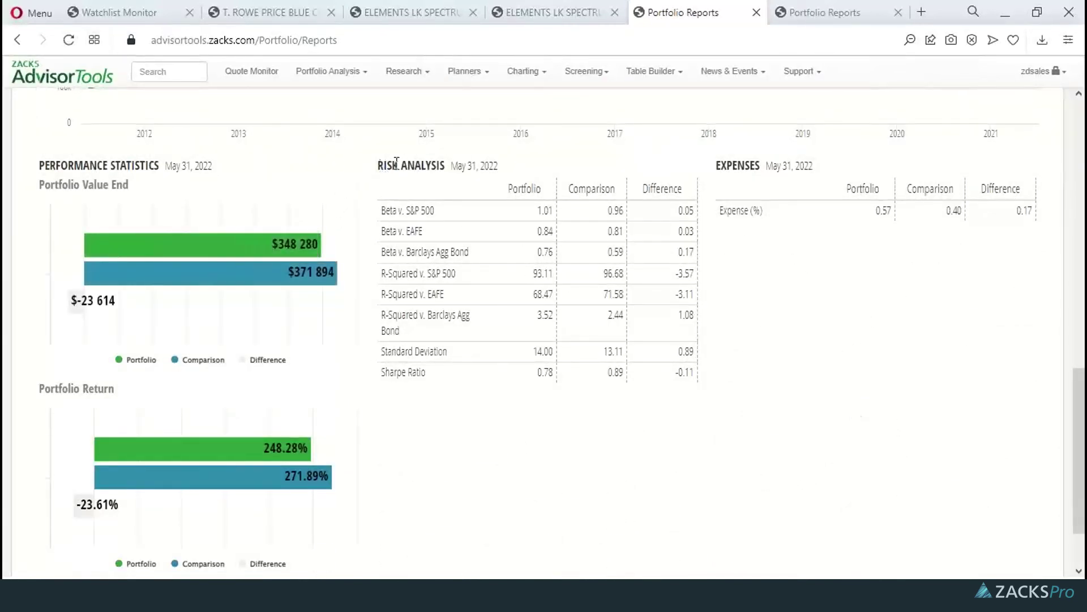
{"action": "left_click_drag", "start_coordinate": [384, 165], "coordinate": [439, 166]}
{"action": "left_click_drag", "start_coordinate": [712, 170], "coordinate": [759, 172]}
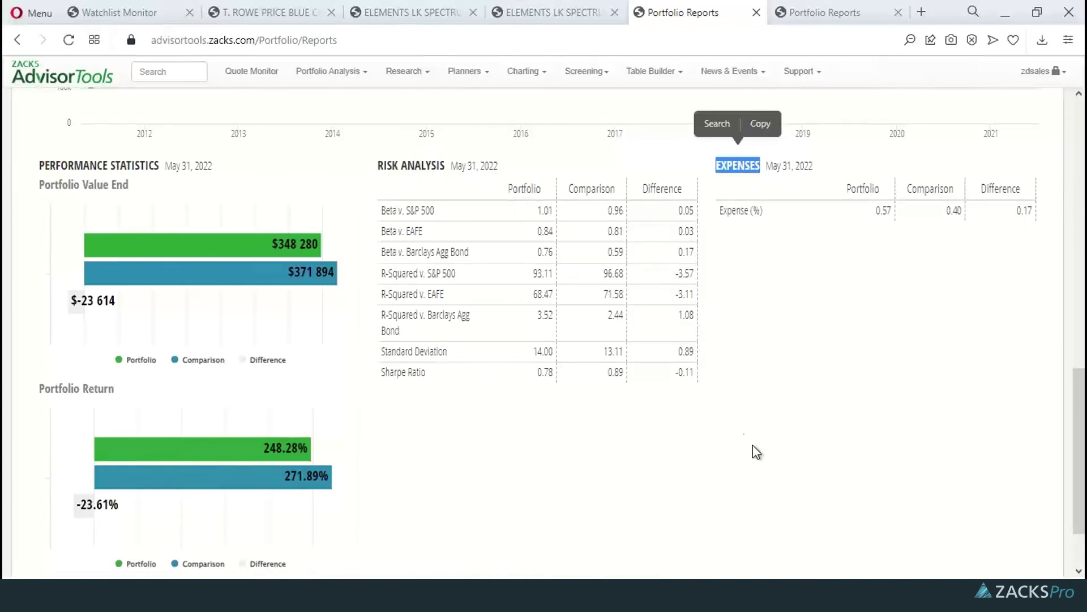
{"action": "left_click", "coordinate": [767, 451]}
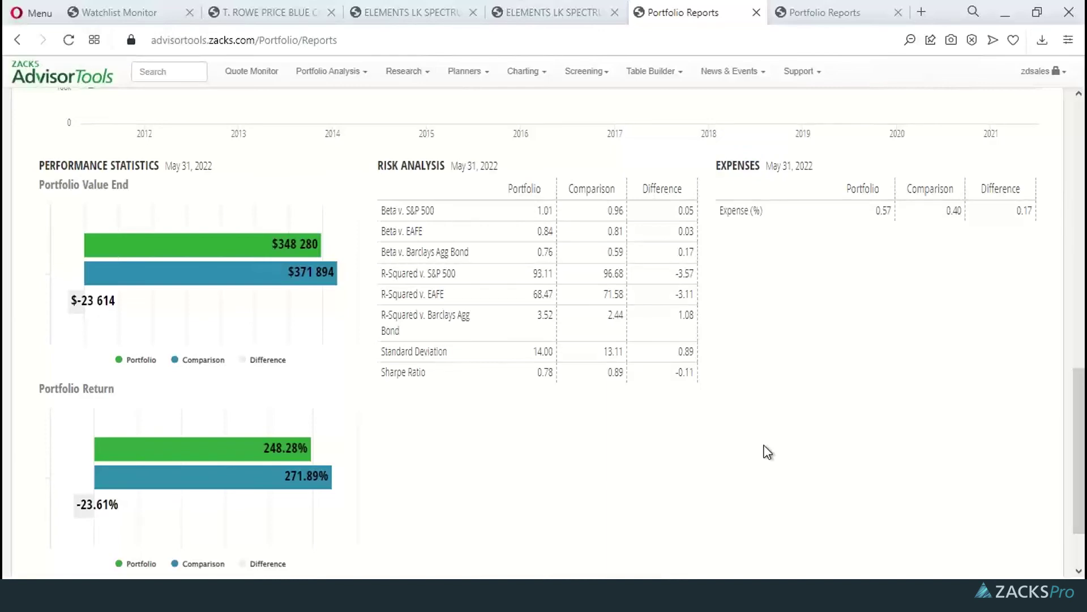
{"action": "scroll", "coordinate": [713, 439], "scroll_direction": "up", "scroll_amount": 12}
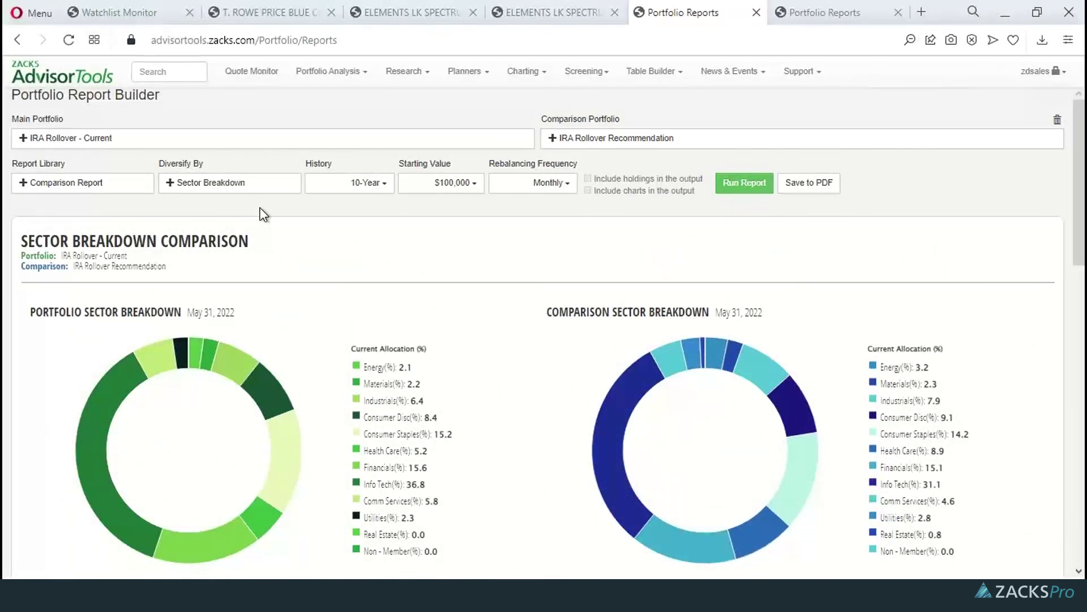
Save the sector comparison as a PDF, review it, then return to the Risk Comparison report.
{"action": "left_click", "coordinate": [802, 185]}
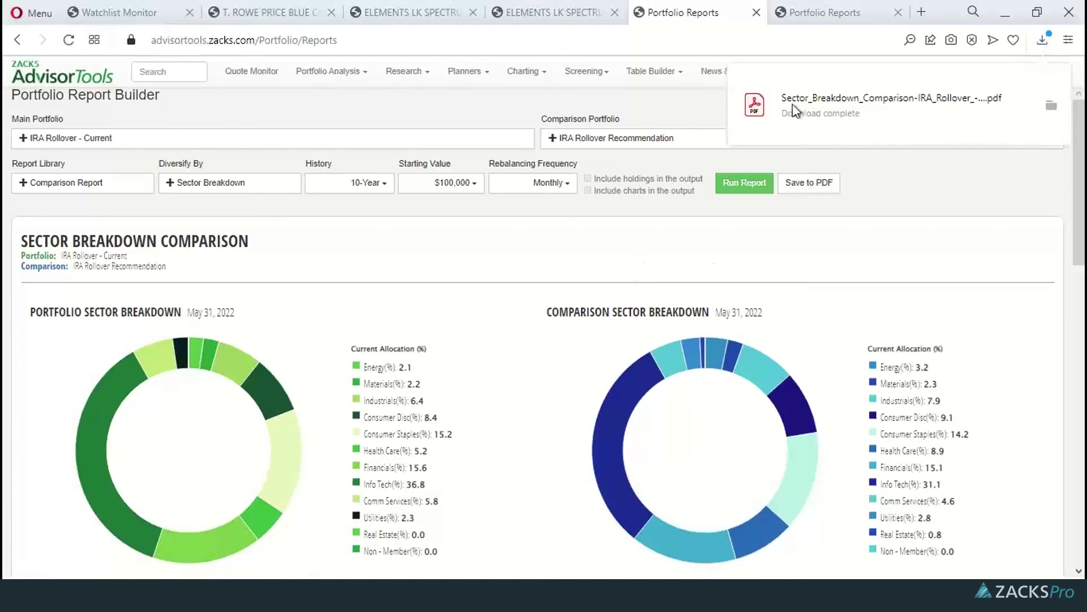
{"action": "left_click", "coordinate": [793, 104]}
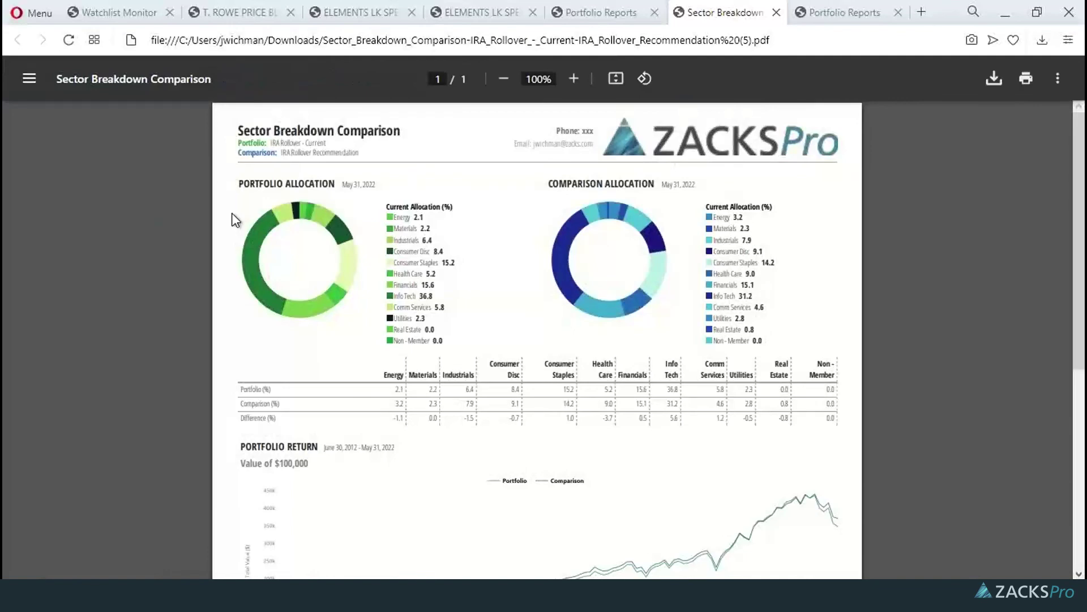
{"action": "scroll", "coordinate": [500, 325], "scroll_direction": "down", "scroll_amount": 5}
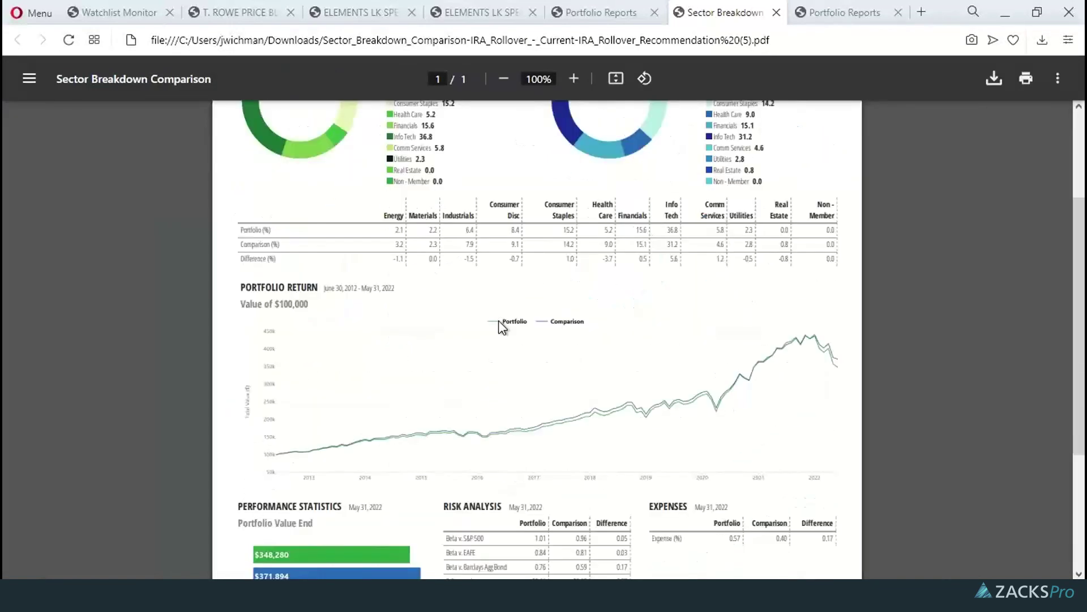
{"action": "scroll", "coordinate": [499, 325], "scroll_direction": "up", "scroll_amount": 5}
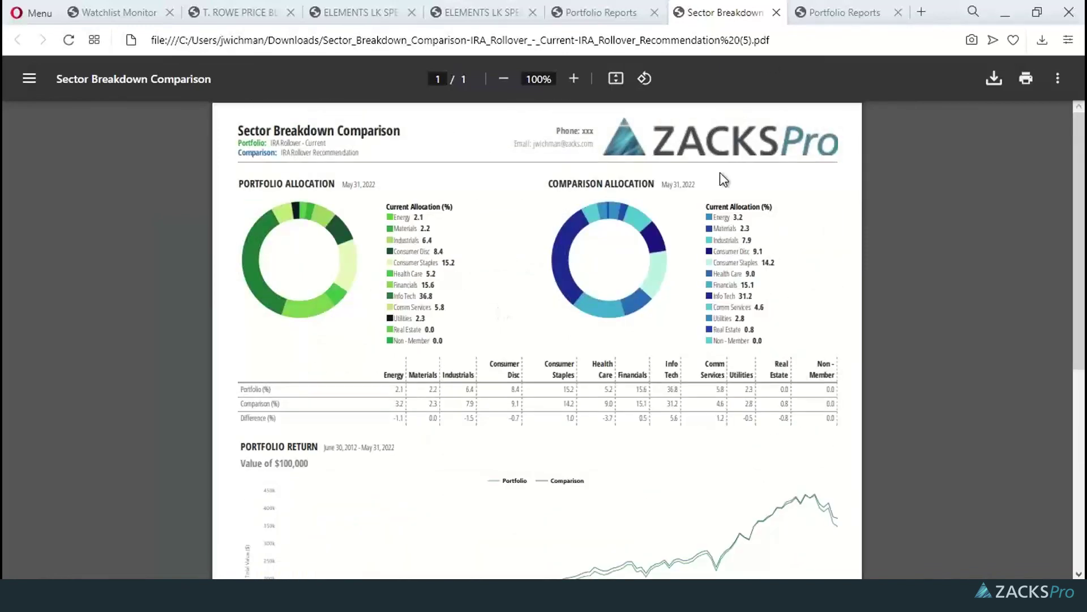
{"action": "left_click", "coordinate": [823, 10]}
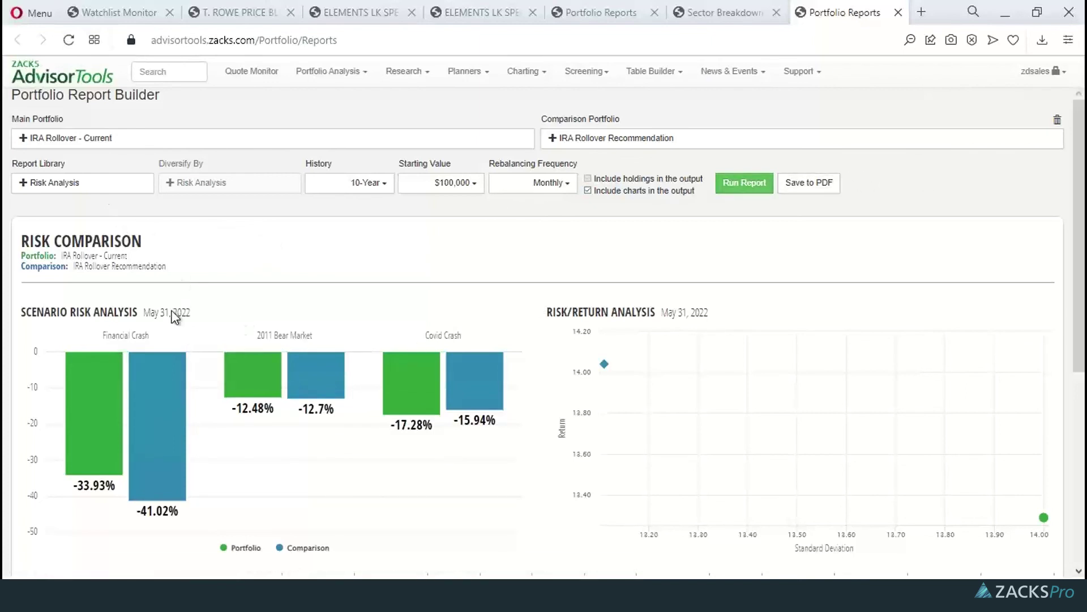
{"action": "scroll", "coordinate": [171, 397], "scroll_direction": "down", "scroll_amount": 1}
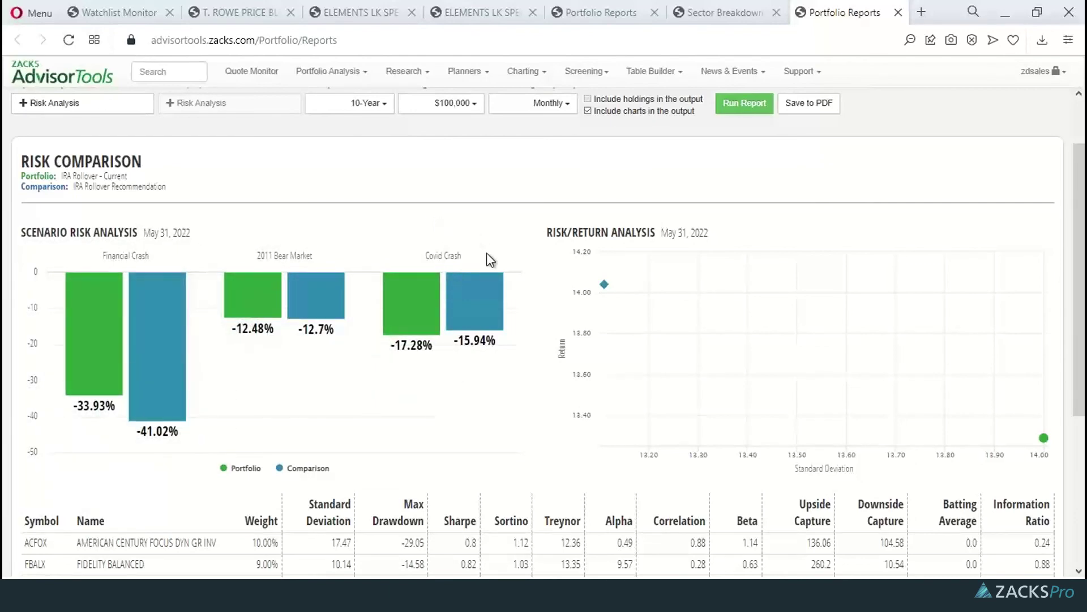
{"action": "scroll", "coordinate": [487, 255], "scroll_direction": "down", "scroll_amount": 3}
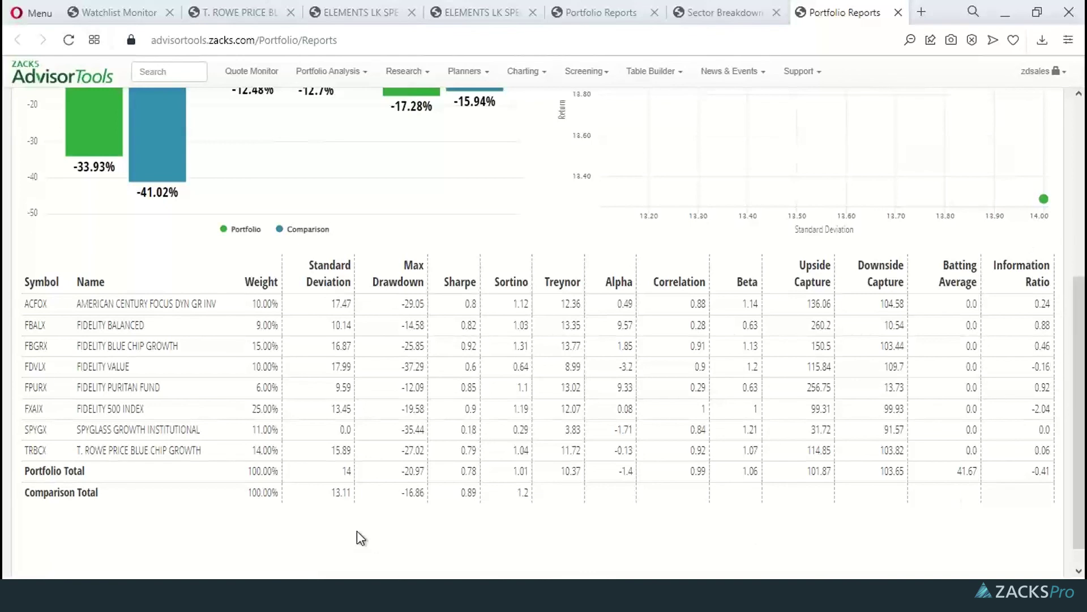
{"action": "scroll", "coordinate": [295, 460], "scroll_direction": "up", "scroll_amount": 5}
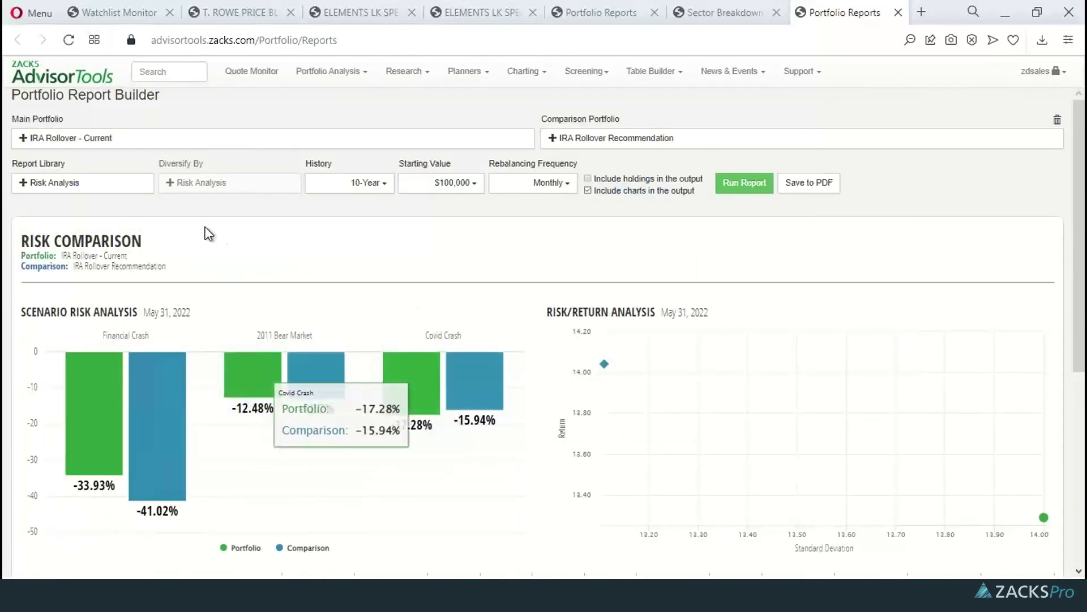